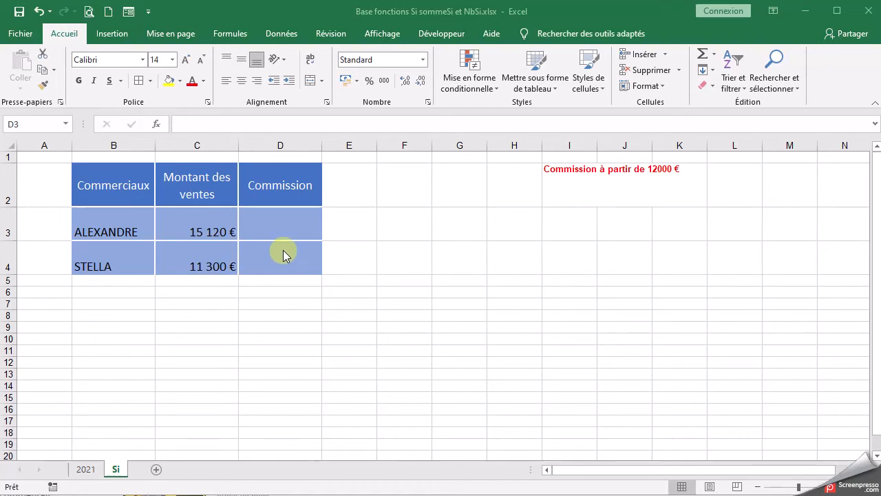
- Insert the SI function in cell D3, choosing it from the Toutes category of functions
{"action": "left_click", "coordinate": [287, 222]}
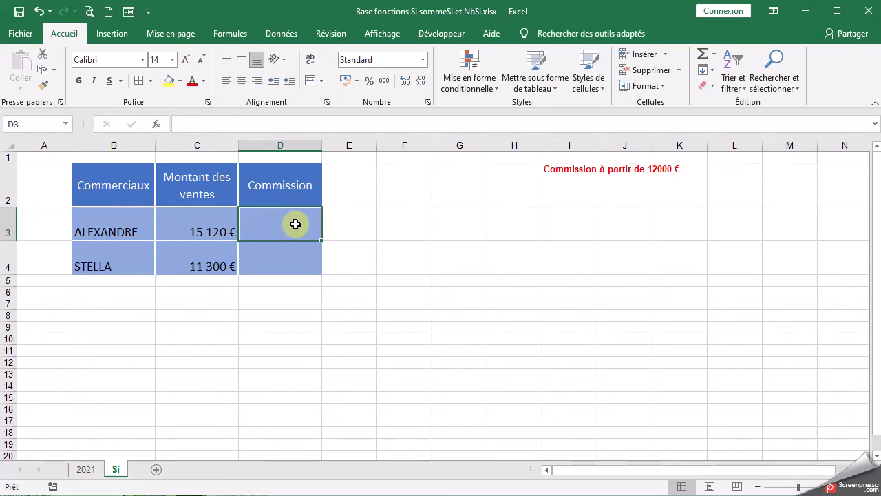
{"action": "left_click", "coordinate": [157, 126]}
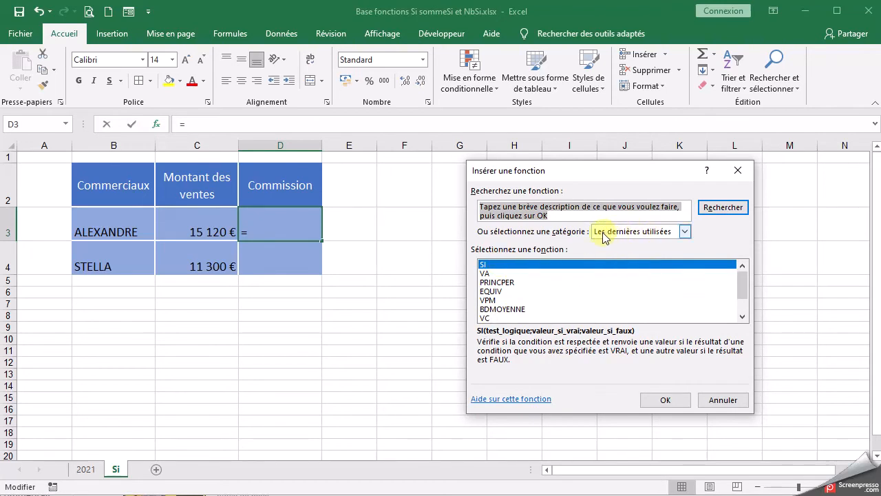
{"action": "left_click", "coordinate": [647, 232]}
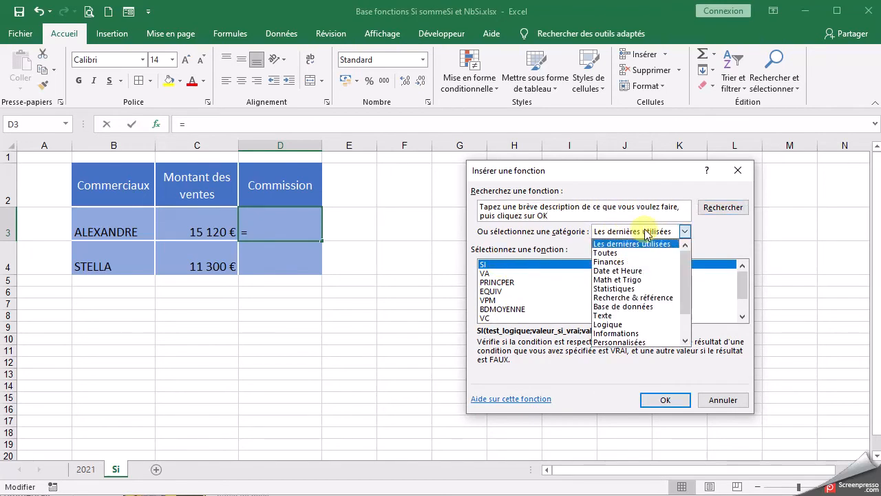
{"action": "left_click", "coordinate": [606, 252]}
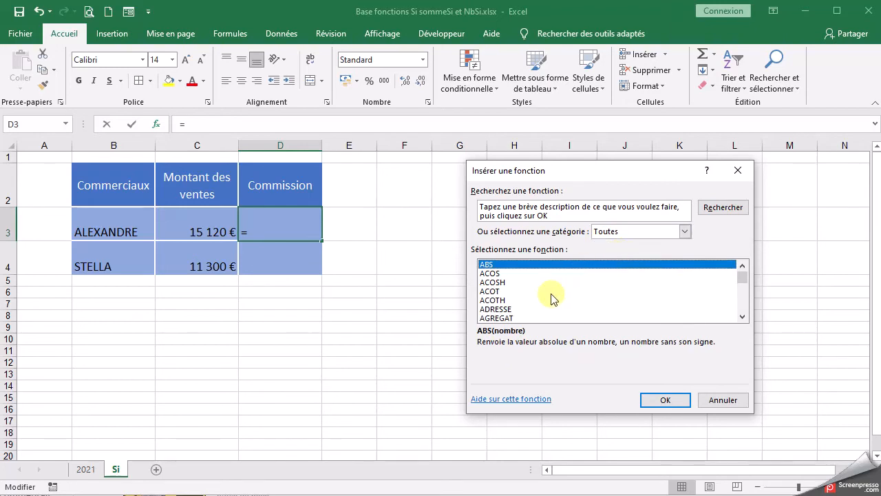
{"action": "key", "text": "s"}
{"action": "scroll", "coordinate": [551, 298], "scroll_direction": "down", "scroll_amount": 1}
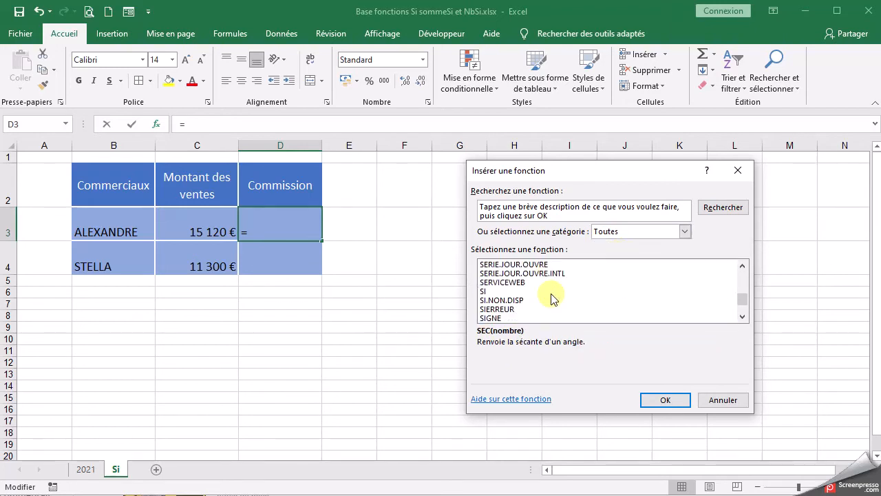
{"action": "left_click", "coordinate": [487, 291]}
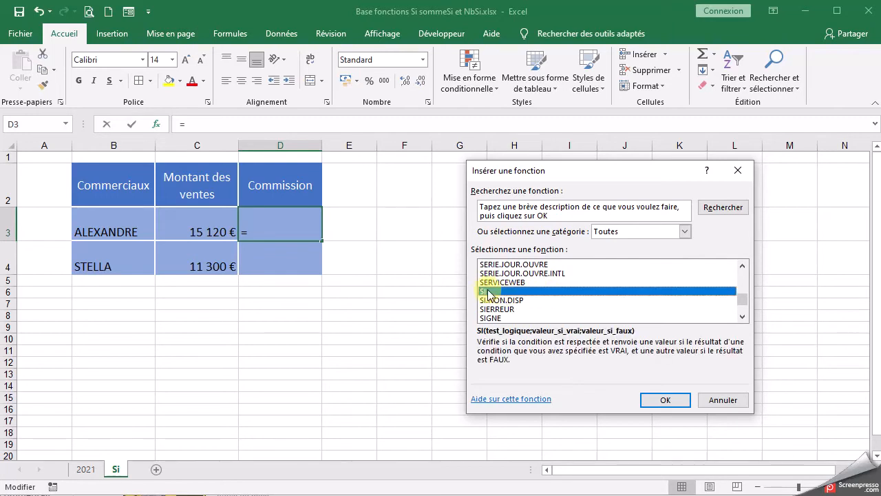
{"action": "left_click", "coordinate": [665, 401]}
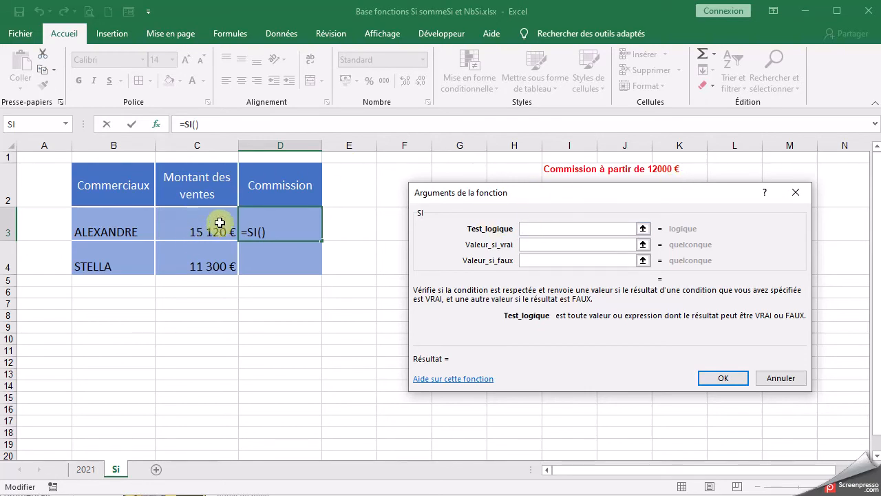
- Set the SI function's logical test to C3>=12000 and its value if true to Oui
{"action": "left_click", "coordinate": [190, 223]}
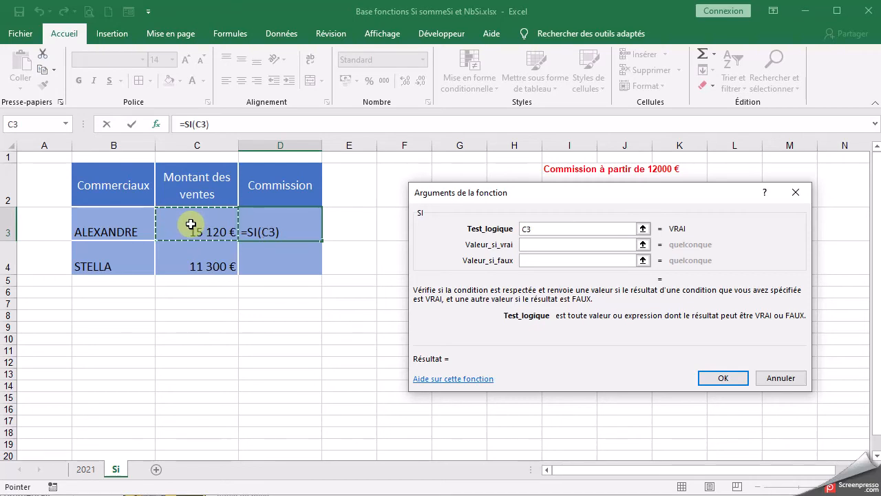
{"action": "type", "text": ">"}
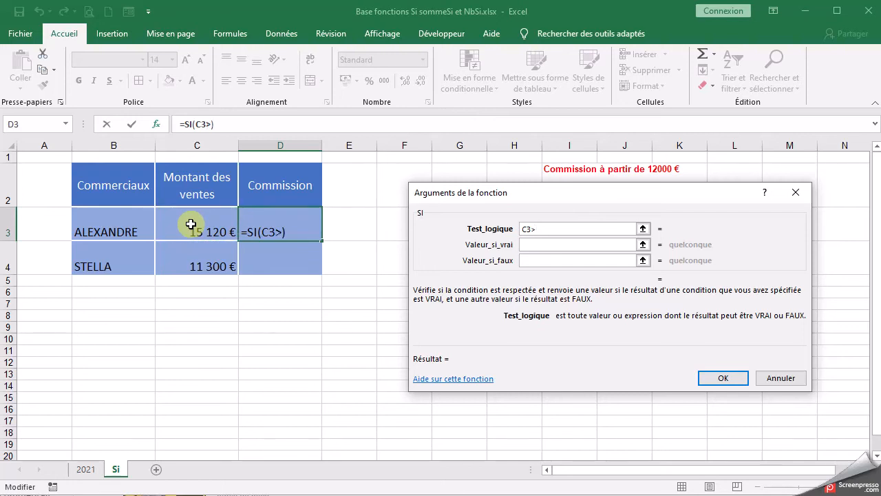
{"action": "type", "text": "=12000"}
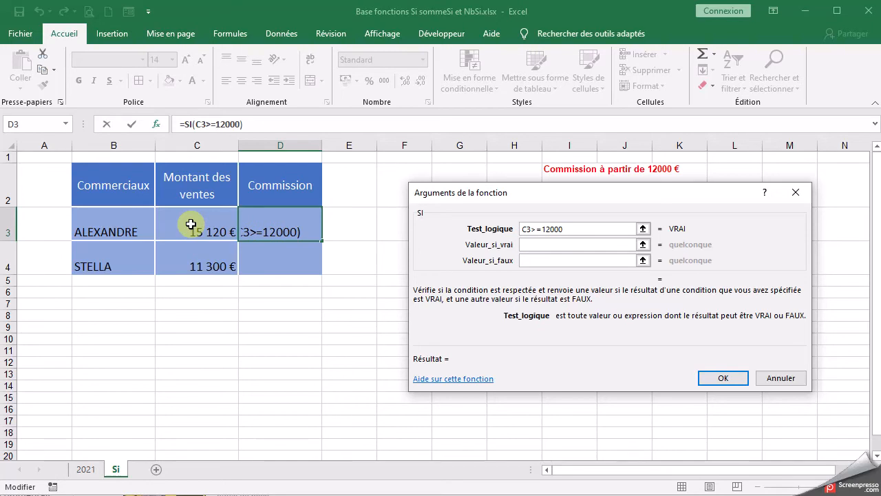
{"action": "left_click", "coordinate": [527, 244]}
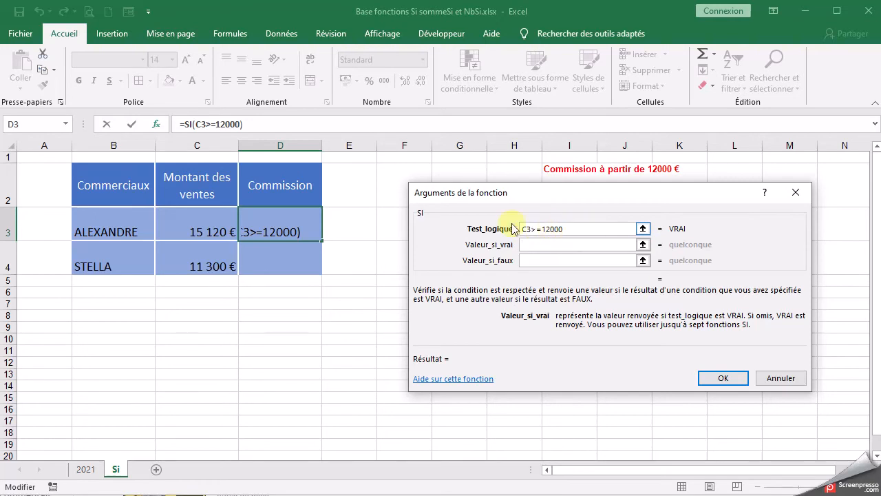
{"action": "left_click", "coordinate": [525, 243]}
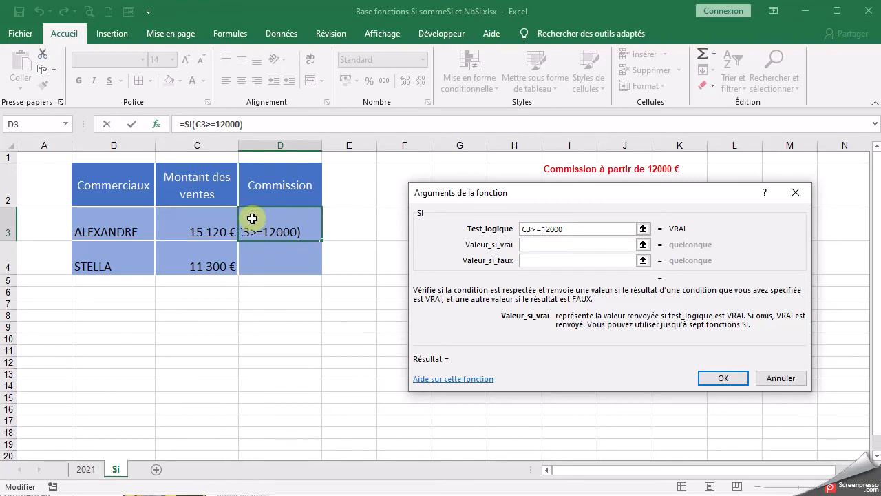
{"action": "type", "text": "Oui"}
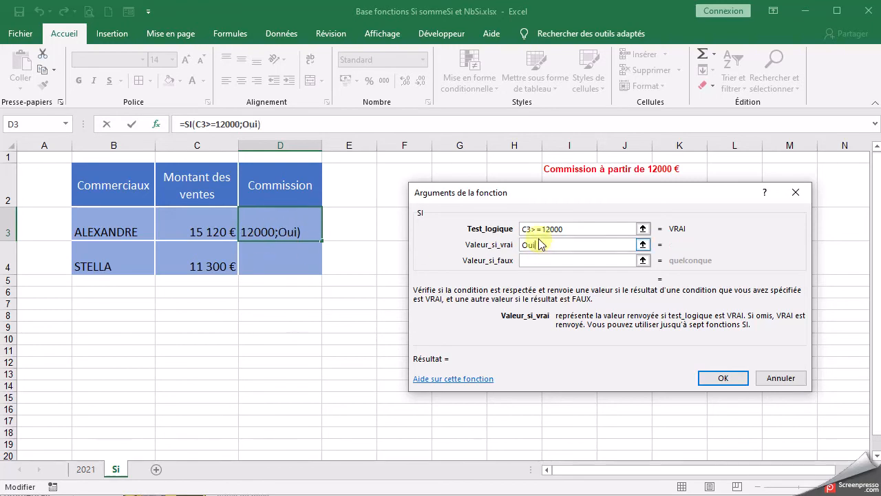
- Set the value if false to Non, validate the function, and fill the formula from D3 down to D4
{"action": "left_click", "coordinate": [540, 260]}
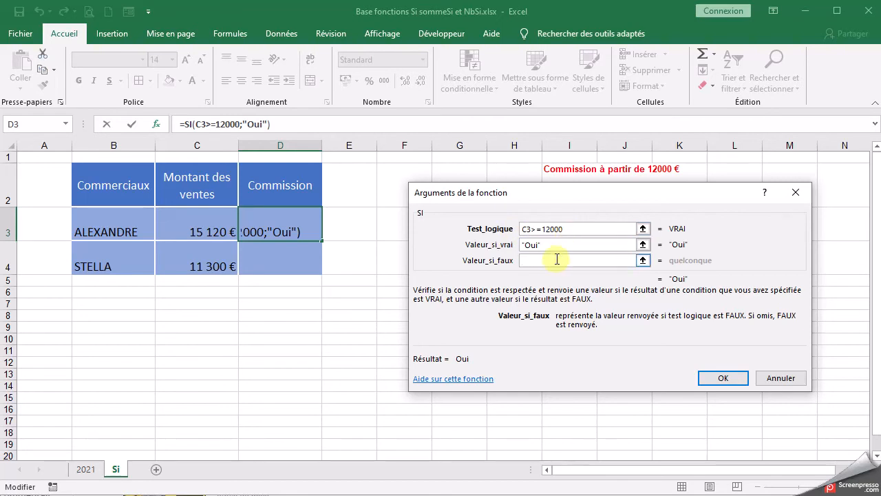
{"action": "type", "text": "NON"}
{"action": "key", "text": "BackSpace"}
{"action": "key", "text": "BackSpace"}
{"action": "type", "text": "on"}
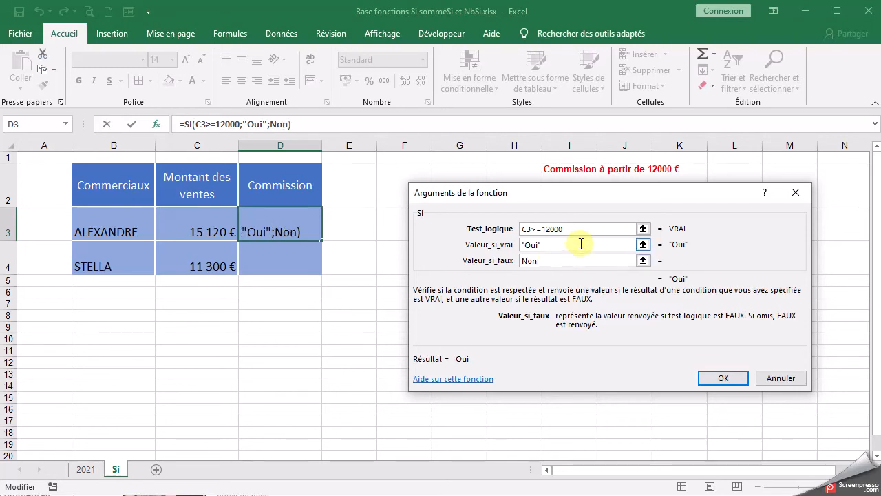
{"action": "left_click", "coordinate": [724, 377]}
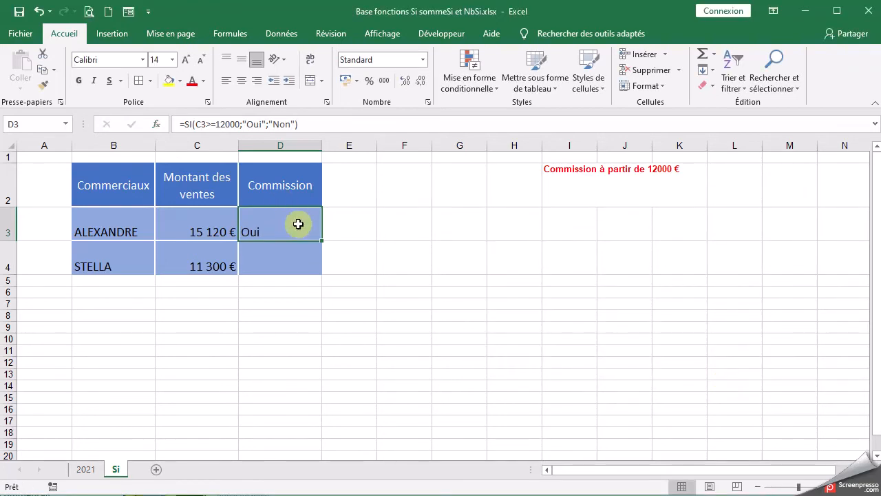
{"action": "left_click_drag", "start_coordinate": [323, 241], "coordinate": [322, 273]}
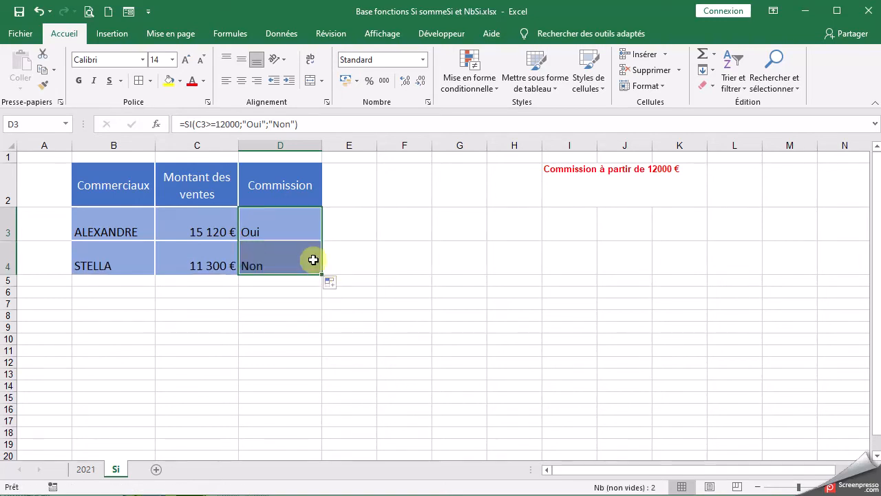
{"action": "left_click", "coordinate": [378, 333]}
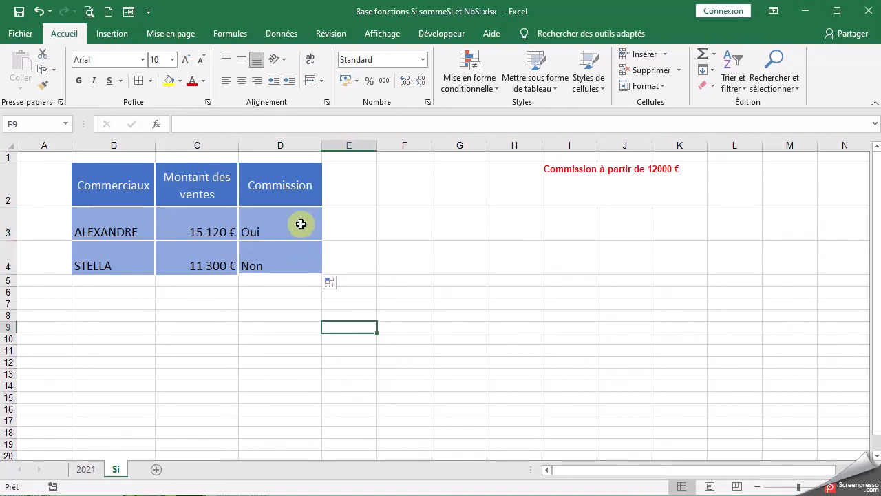
- Clear the Commission cells D3:D4 and insert the SI function in D3 from the recently used functions
{"action": "left_click_drag", "start_coordinate": [300, 222], "coordinate": [296, 249]}
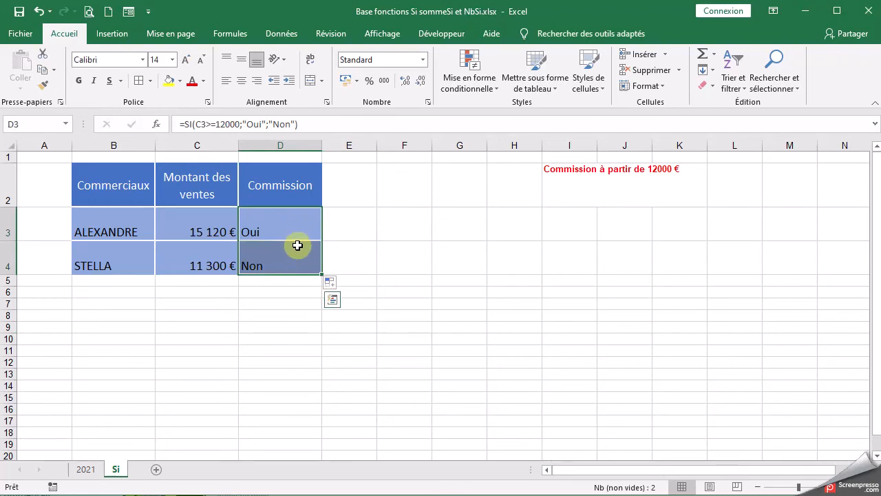
{"action": "key", "text": "Delete"}
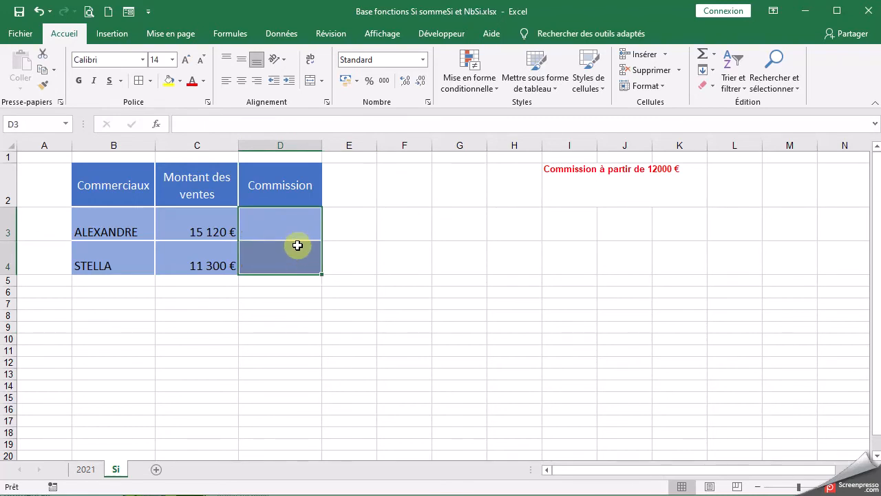
{"action": "left_click", "coordinate": [295, 223]}
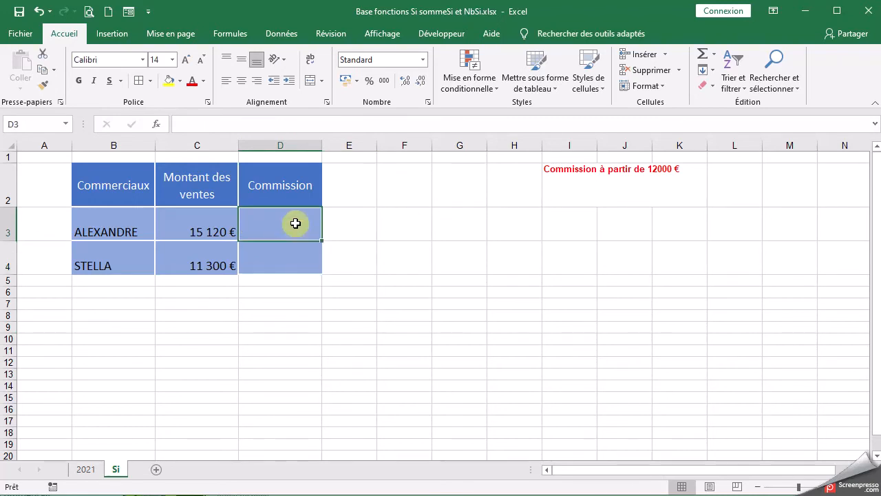
{"action": "left_click", "coordinate": [157, 126]}
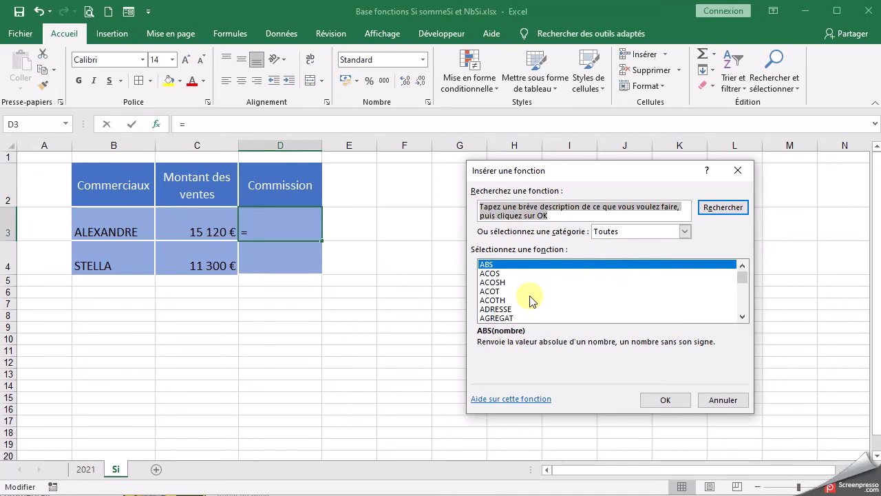
{"action": "left_click", "coordinate": [638, 233]}
{"action": "left_click", "coordinate": [622, 244]}
{"action": "double_click", "coordinate": [506, 264]}
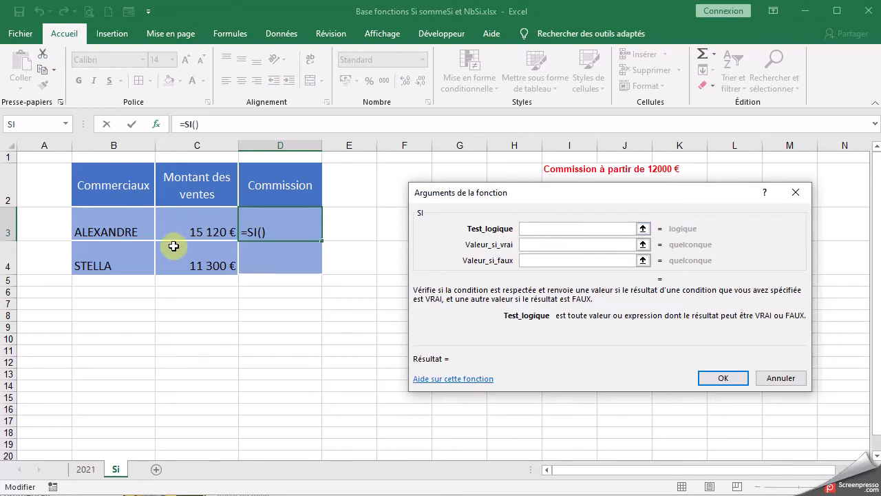
- Set the SI function's logical test to C3>=12000 and its value if true to C3*2%
{"action": "left_click", "coordinate": [190, 223]}
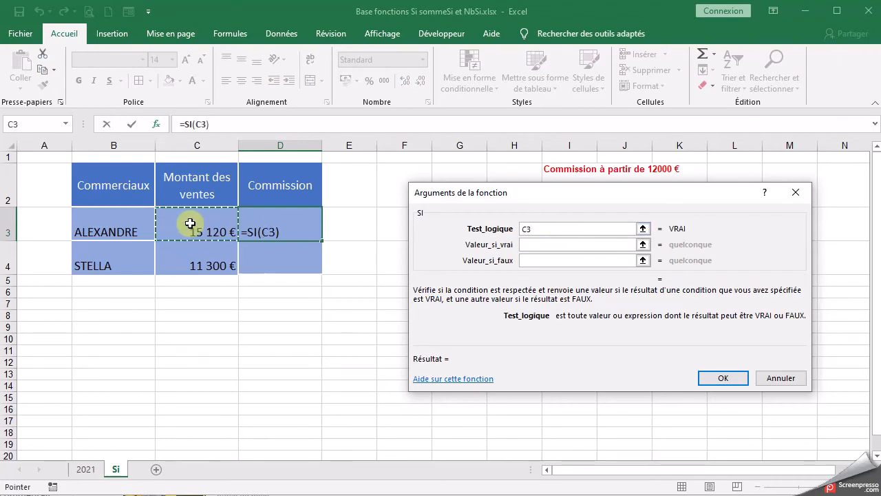
{"action": "type", "text": ">=12000"}
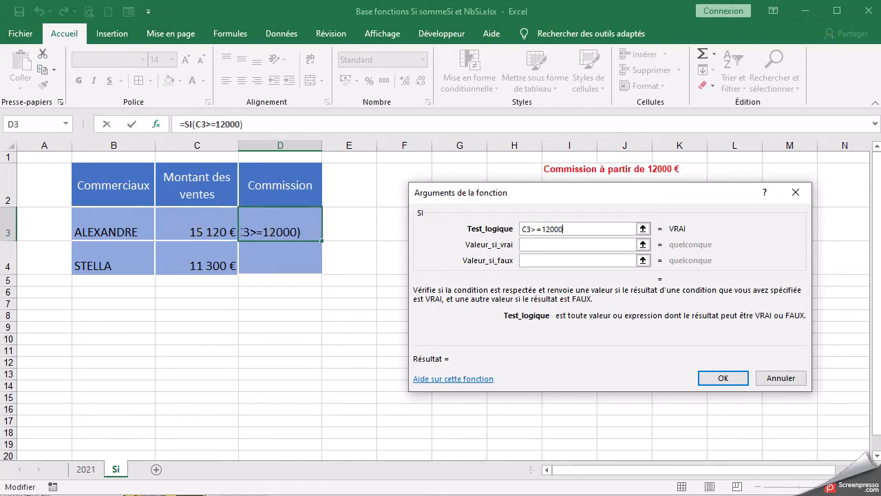
{"action": "left_click", "coordinate": [537, 245]}
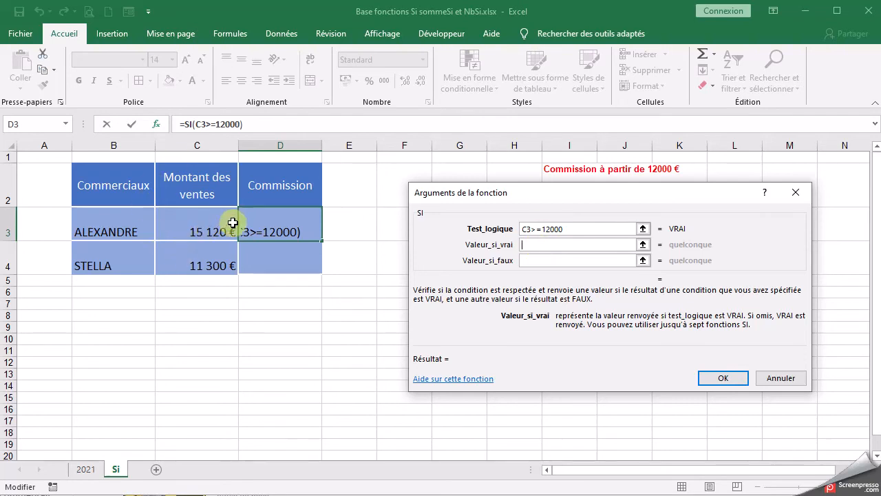
{"action": "left_click", "coordinate": [189, 222]}
{"action": "type", "text": "*2%"}
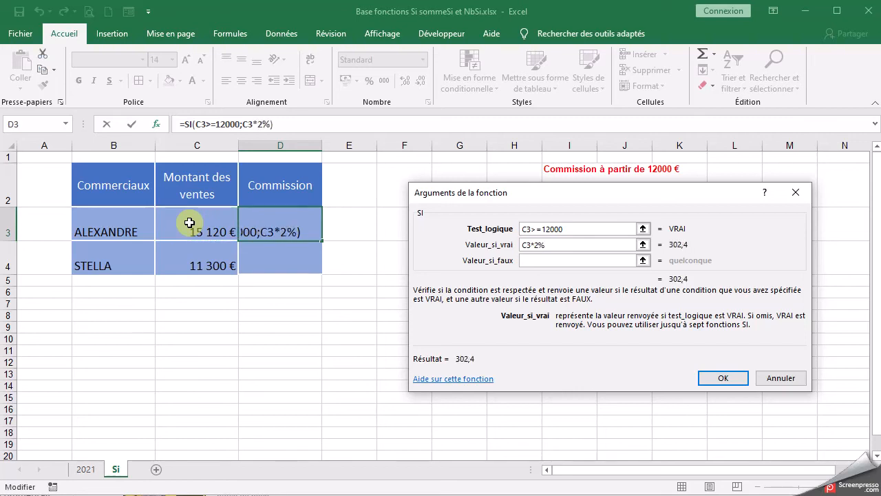
- Set the value if false to 0, validate the function, and fill the formula from D3 down to D4
{"action": "left_click", "coordinate": [556, 261]}
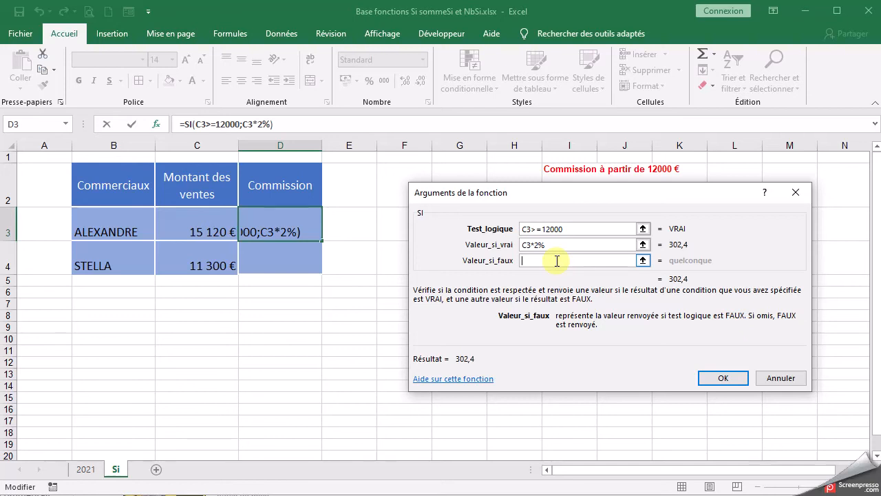
{"action": "type", "text": "0"}
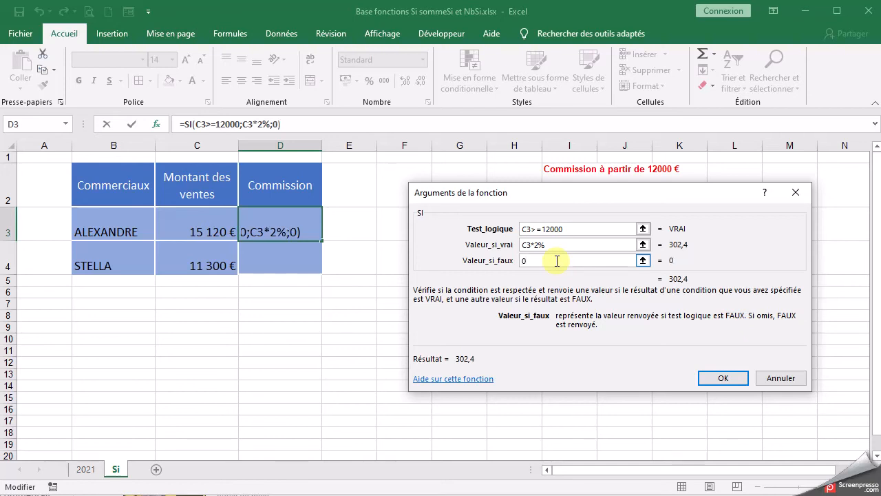
{"action": "left_click", "coordinate": [723, 378]}
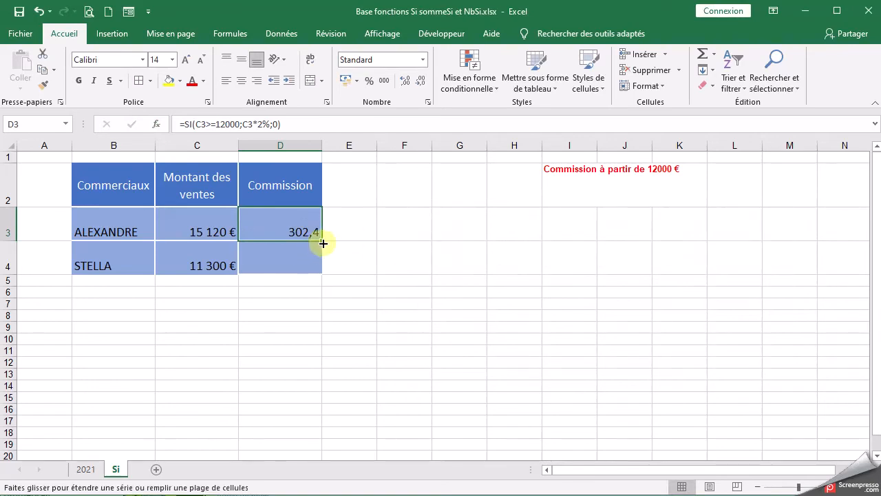
{"action": "left_click_drag", "start_coordinate": [322, 242], "coordinate": [318, 272]}
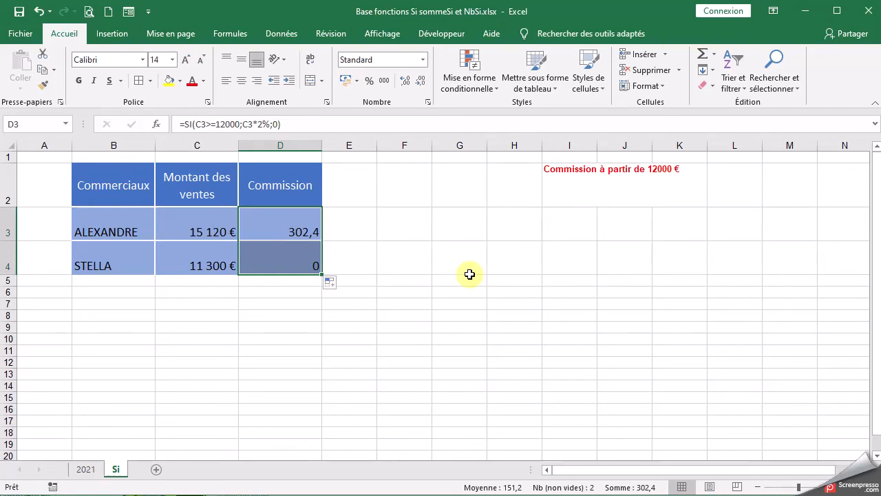
{"action": "left_click", "coordinate": [469, 274]}
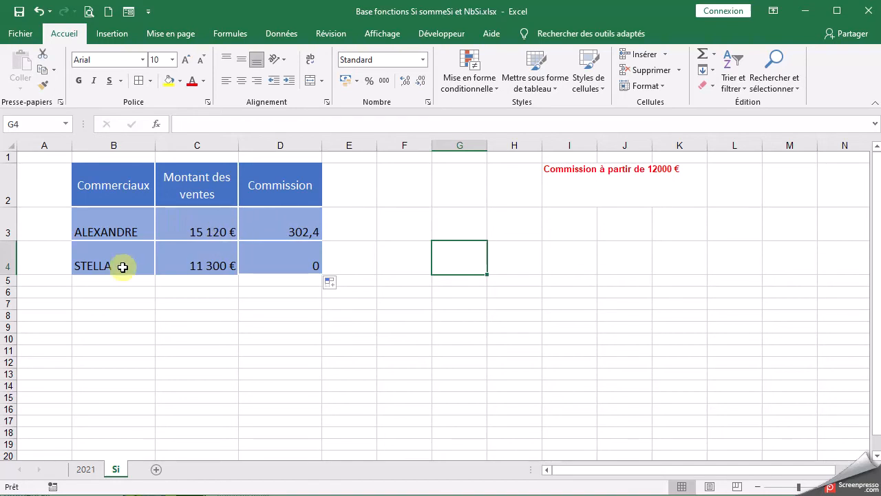
- Check the copied formula in D4, and clear the contents of D3:D4 in the Commission column
{"action": "left_click", "coordinate": [285, 261]}
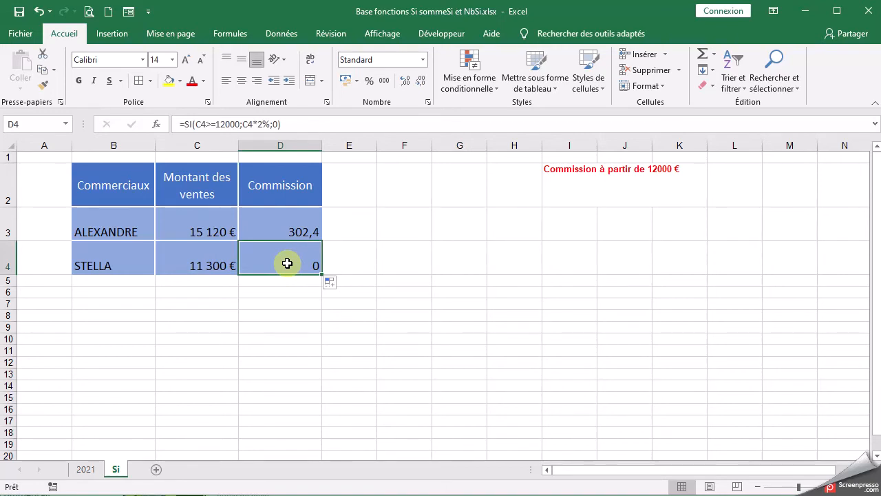
{"action": "left_click_drag", "start_coordinate": [291, 212], "coordinate": [290, 261]}
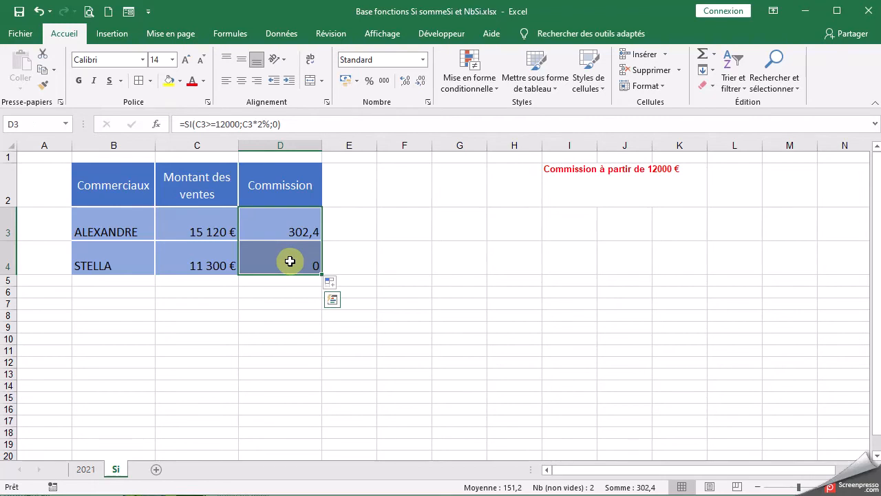
{"action": "key", "text": "Delete"}
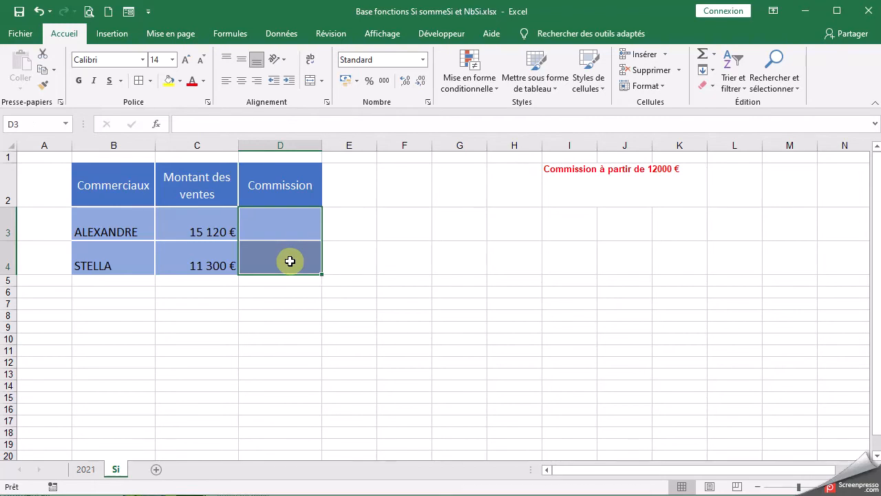
- Begin an SI formula directly in Commission cell D3 with the logical test C3>=12000
{"action": "left_click", "coordinate": [375, 232]}
{"action": "left_click", "coordinate": [263, 225]}
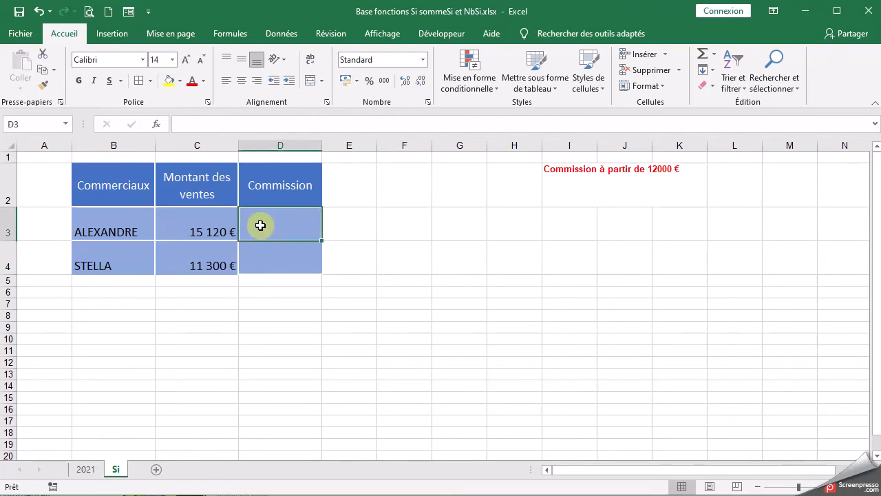
{"action": "double_click", "coordinate": [288, 228]}
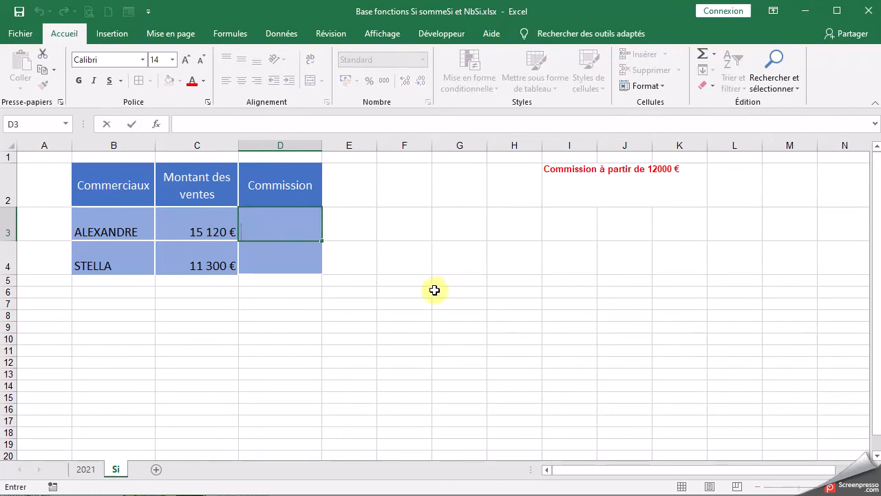
{"action": "type", "text": "="}
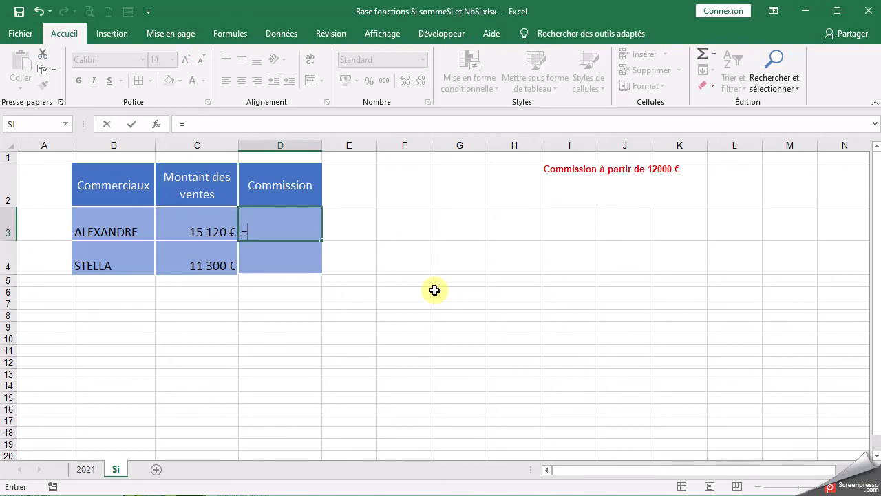
{"action": "type", "text": "si"}
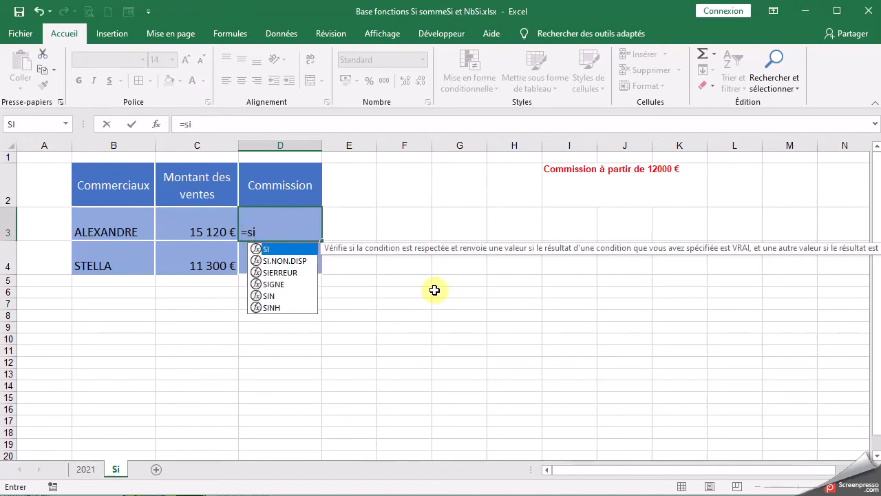
{"action": "type", "text": "("}
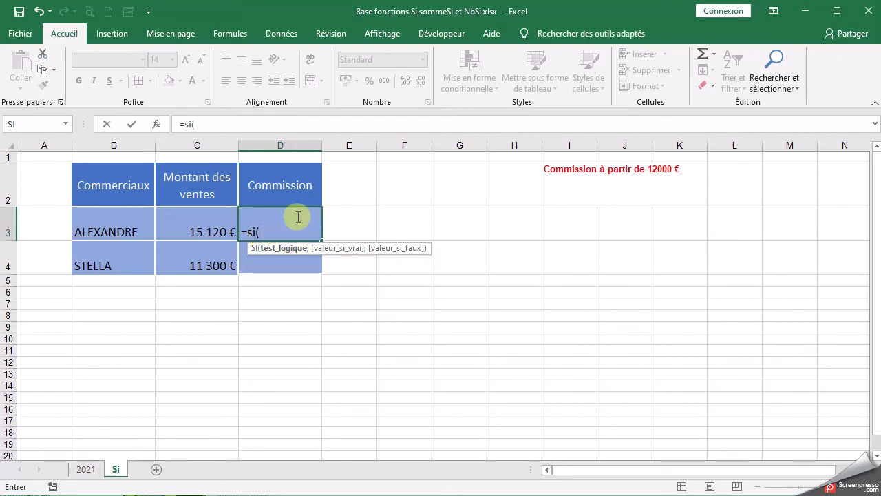
{"action": "left_click", "coordinate": [203, 227]}
{"action": "type", "text": ">=12000"}
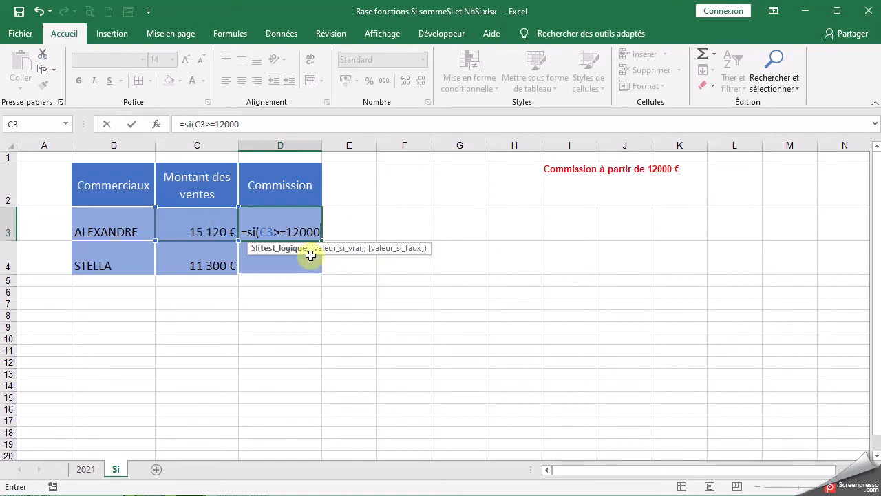
{"action": "type", "text": ";"}
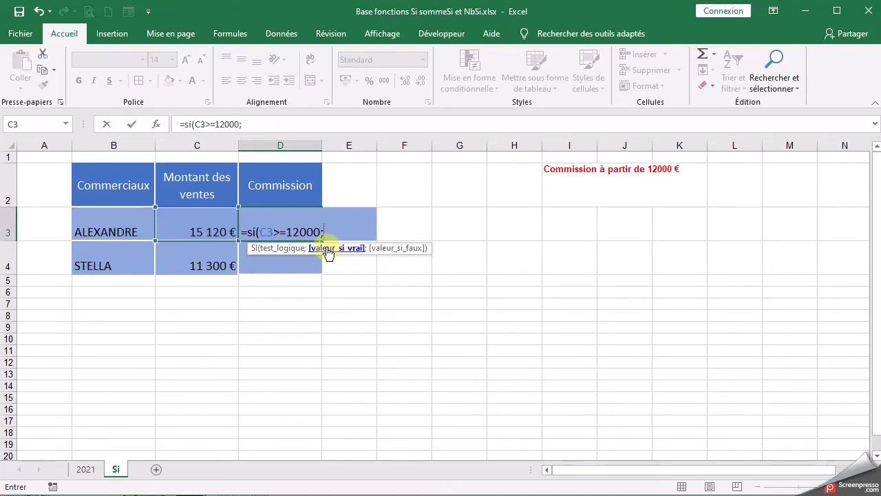
- Complete the SI formula with C3*2% as the value if true and 0 as the value if false, and validate it
{"action": "left_click", "coordinate": [205, 228]}
{"action": "type", "text": "*"}
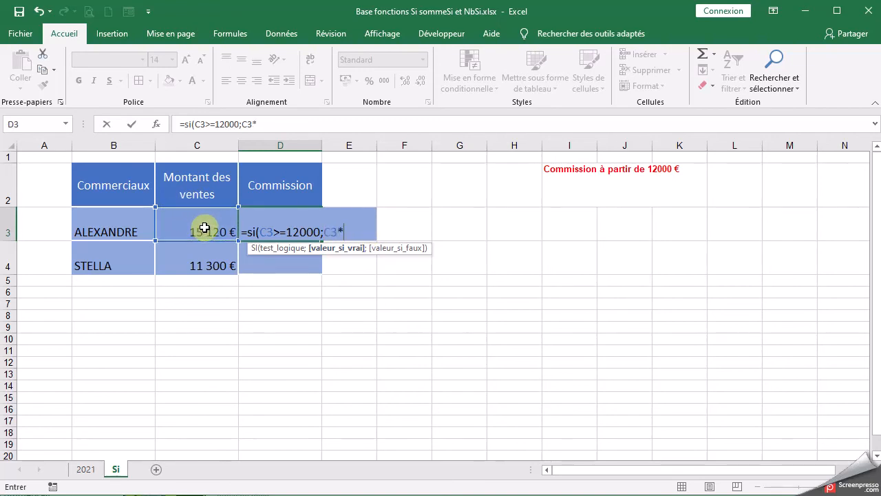
{"action": "type", "text": "2%"}
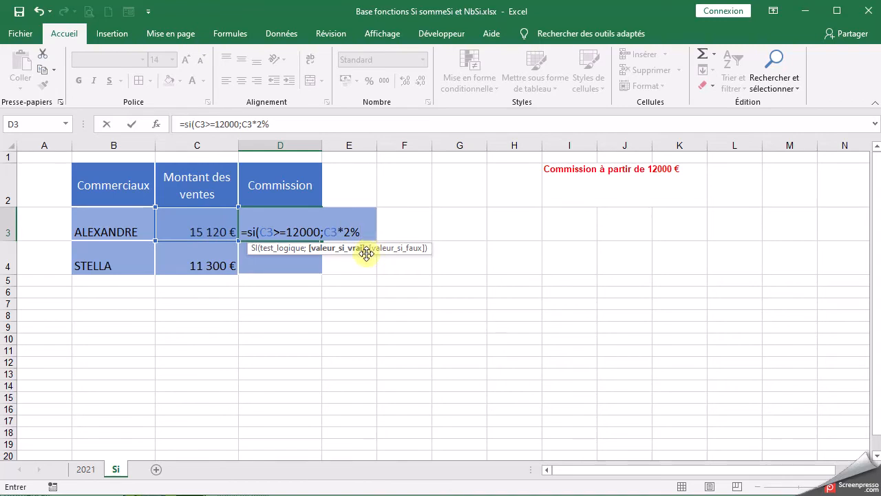
{"action": "type", "text": ";"}
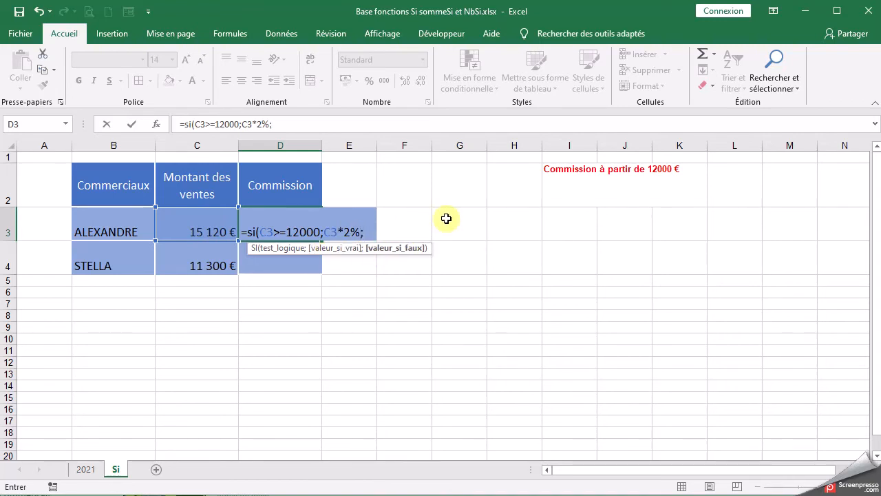
{"action": "type", "text": "0)"}
{"action": "key", "text": "Return"}
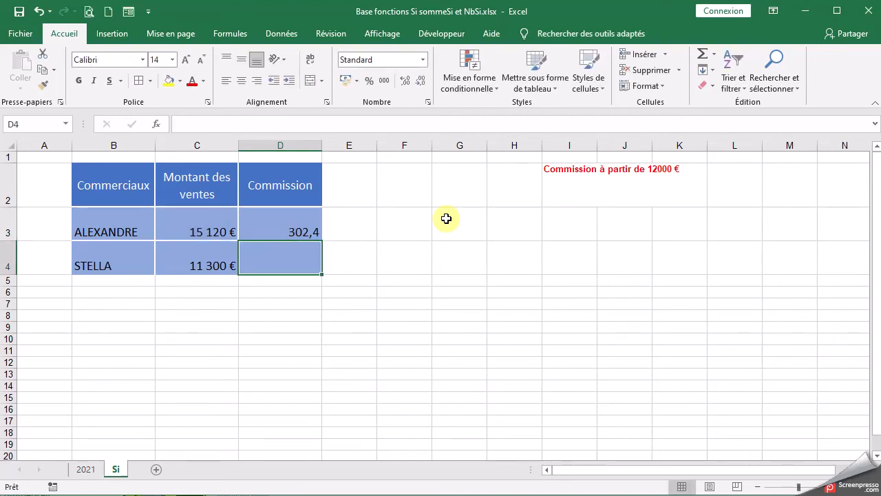
- Fill the commission formula from D3 down to D4
{"action": "left_click", "coordinate": [309, 228]}
{"action": "left_click_drag", "start_coordinate": [322, 241], "coordinate": [320, 271]}
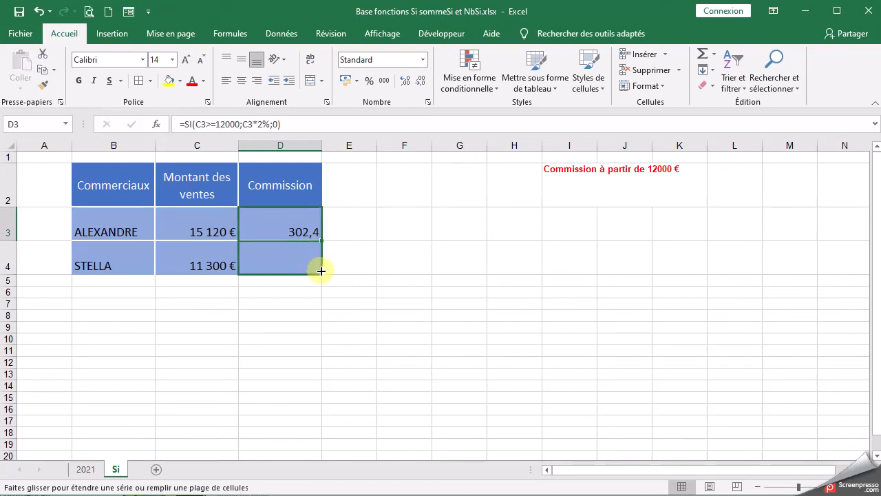
{"action": "left_click_drag", "start_coordinate": [321, 272], "coordinate": [318, 269]}
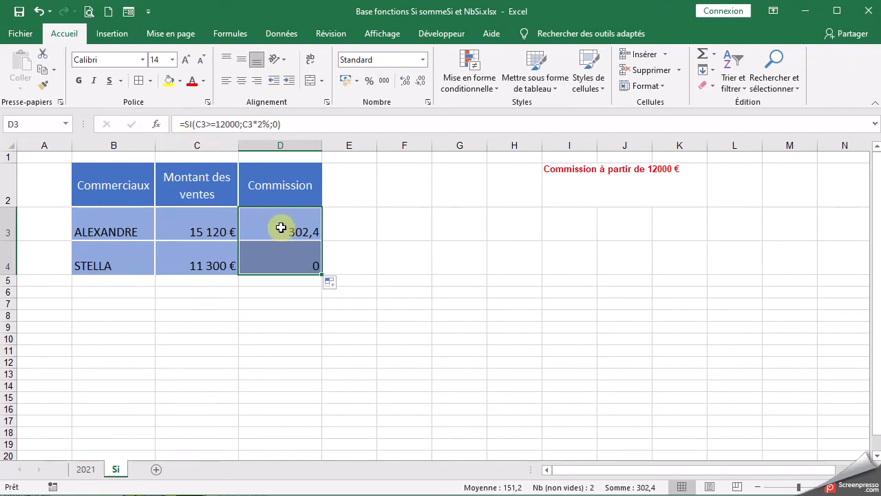
- Examine the syntax of the SI formula in D3, including its parentheses, logical test and semicolon separators, and leave it as is
{"action": "left_click", "coordinate": [180, 124]}
{"action": "left_click", "coordinate": [194, 124]}
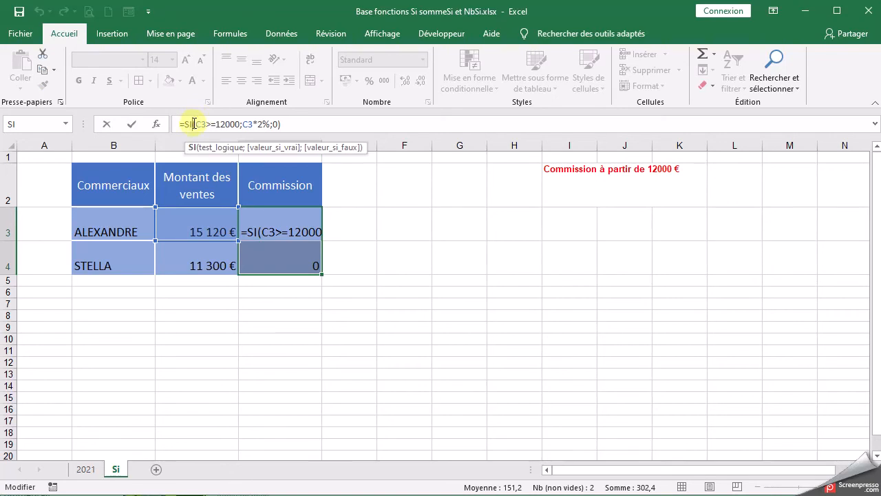
{"action": "left_click_drag", "start_coordinate": [196, 124], "coordinate": [241, 123]}
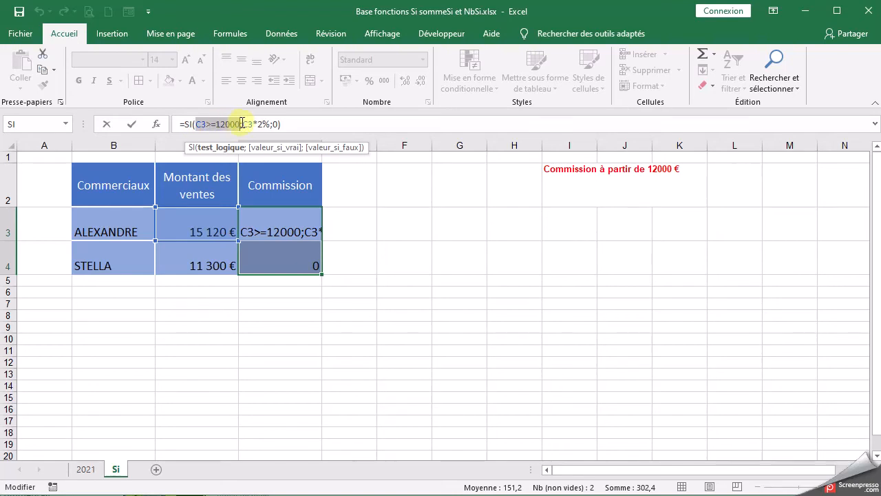
{"action": "left_click", "coordinate": [241, 125]}
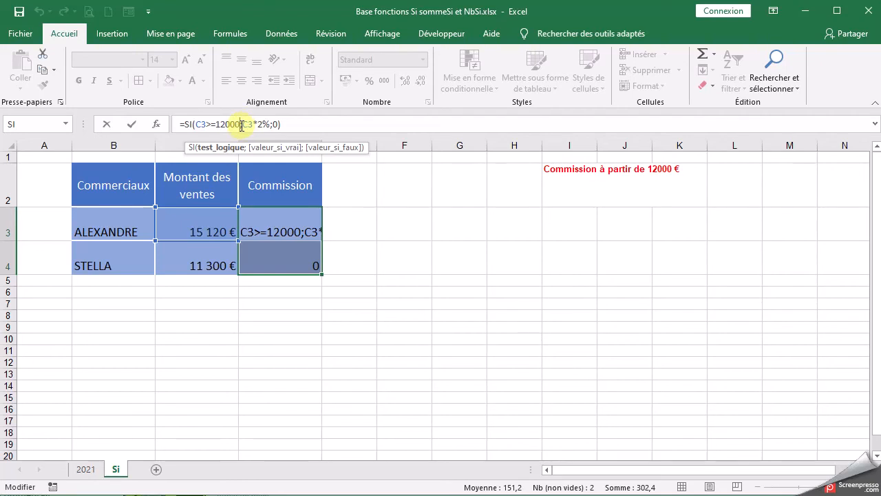
{"action": "left_click", "coordinate": [279, 124]}
{"action": "left_click", "coordinate": [286, 123]}
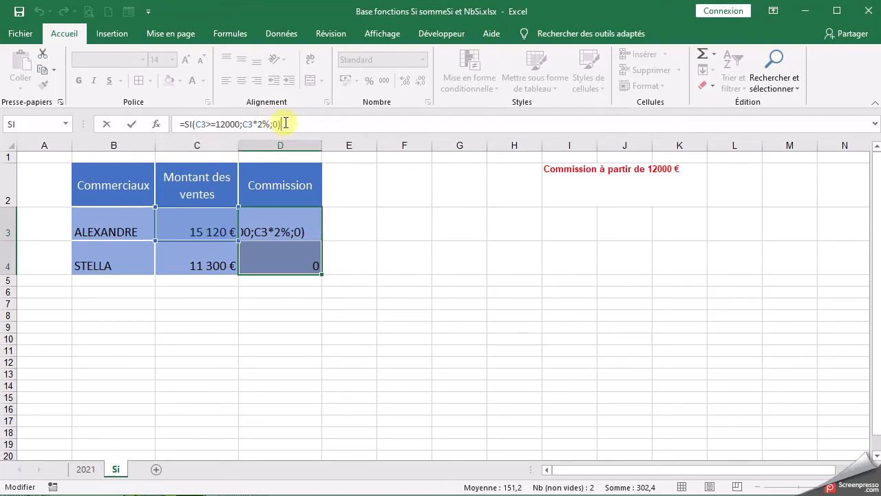
{"action": "key", "text": "Return"}
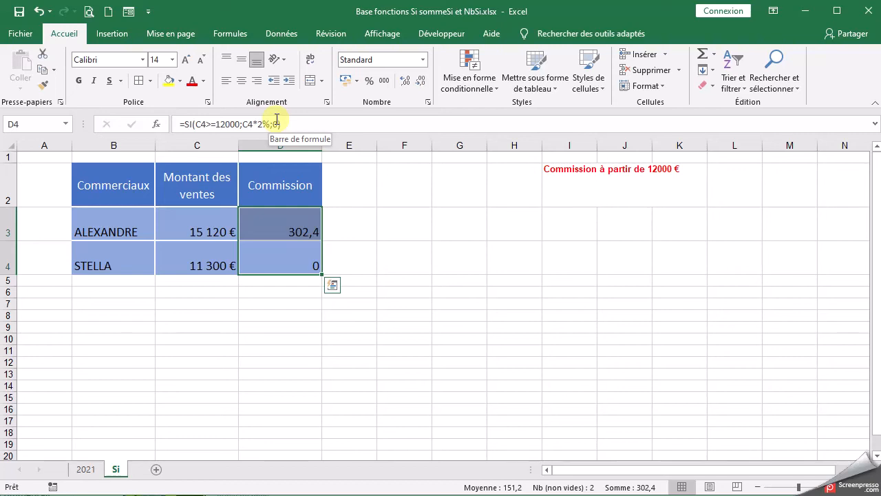
{"action": "left_click", "coordinate": [297, 359]}
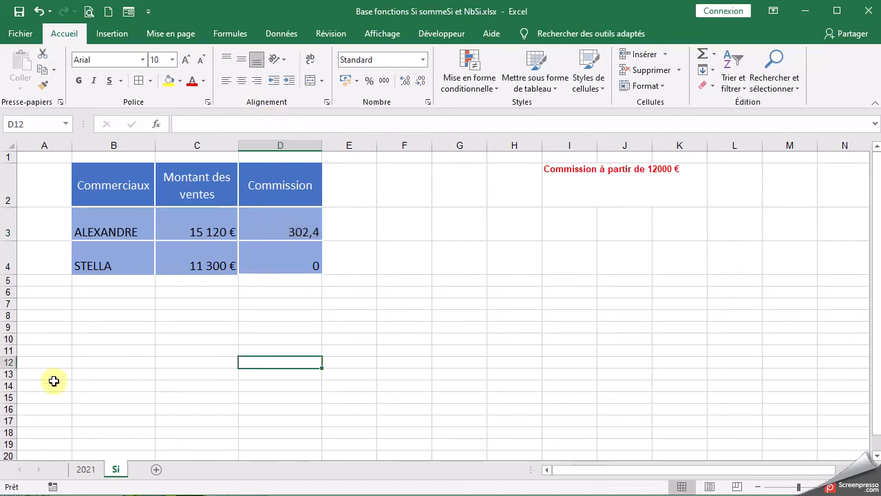
- Switch to the 2021 sheet and examine the Salariés and Montant frais cells and the Prénom and Montant columns
{"action": "left_click", "coordinate": [86, 469]}
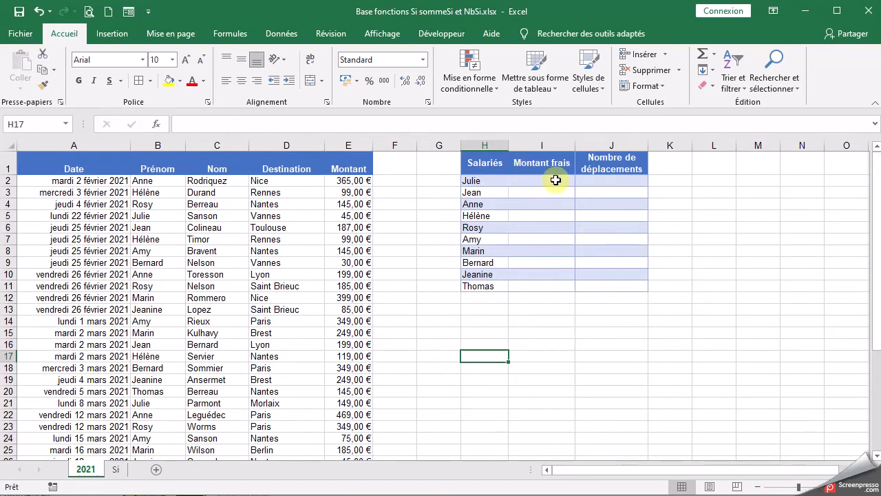
{"action": "left_click", "coordinate": [555, 180]}
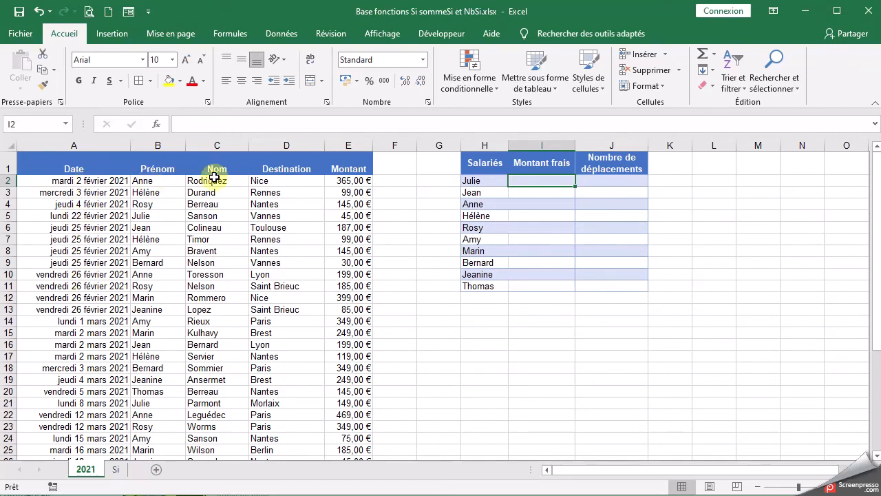
{"action": "left_click", "coordinate": [479, 179]}
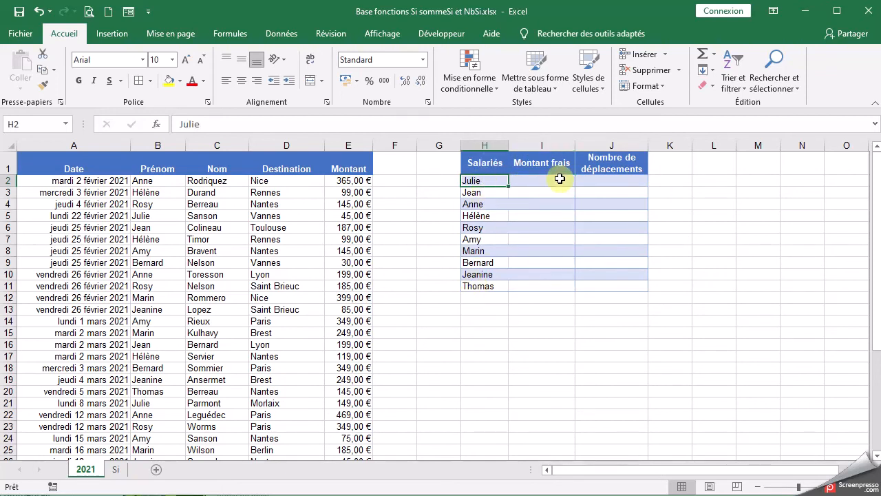
{"action": "left_click", "coordinate": [557, 180]}
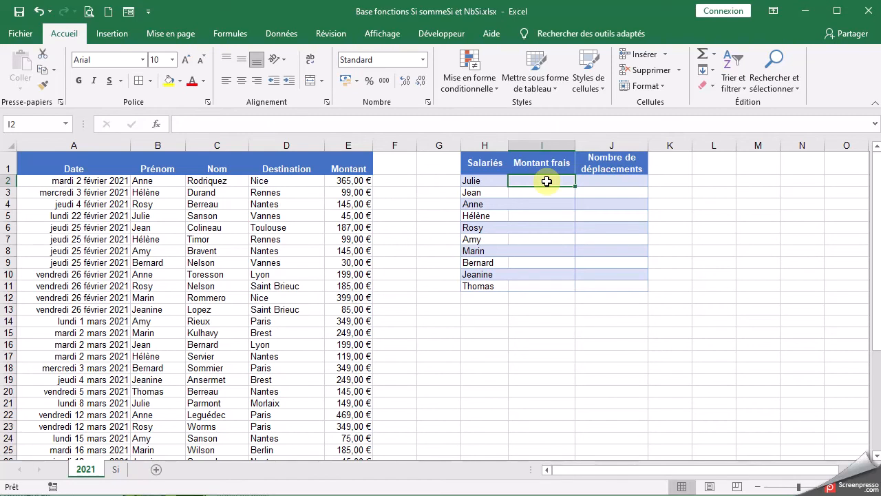
{"action": "left_click", "coordinate": [487, 181]}
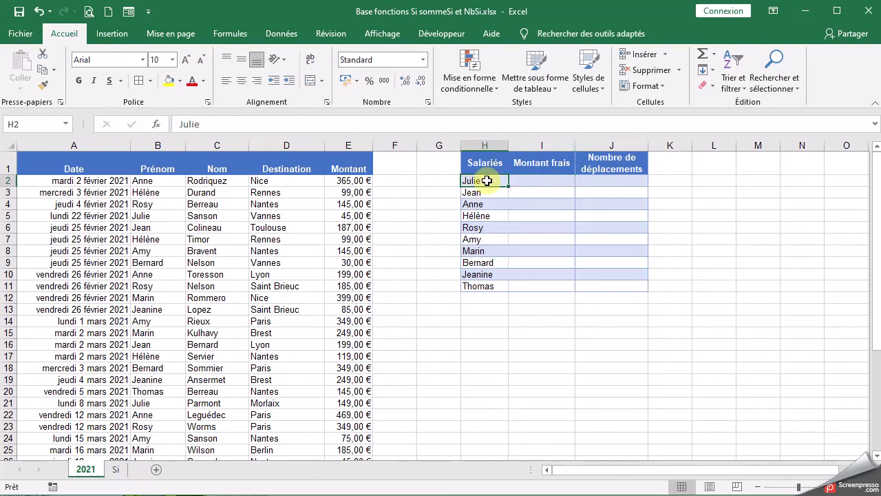
{"action": "left_click", "coordinate": [157, 144]}
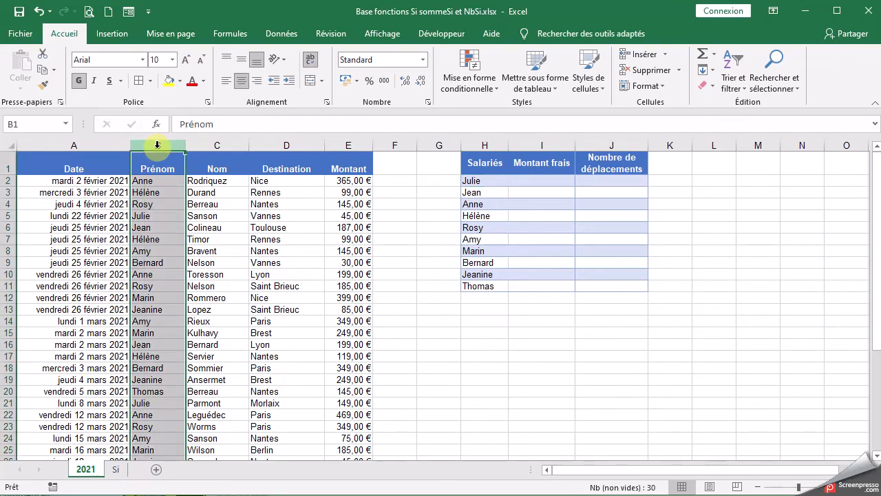
{"action": "left_click", "coordinate": [352, 145]}
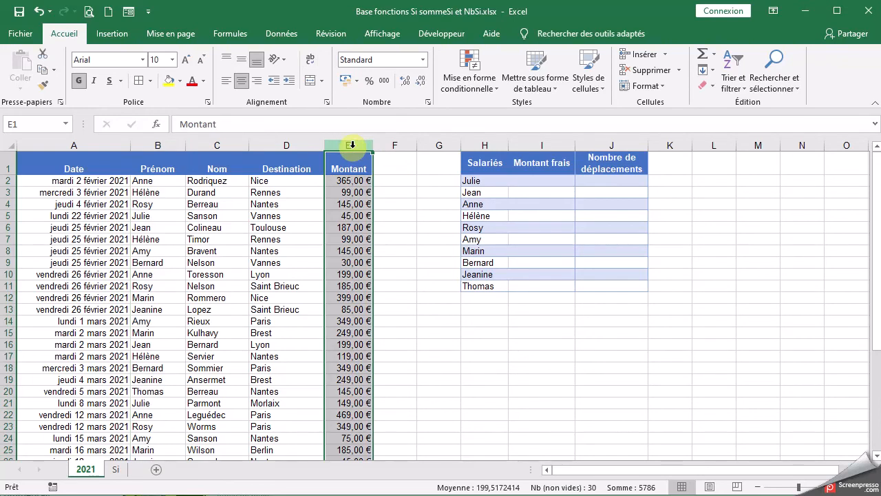
- Insert the SOMME.SI function in Montant frais cell I2, choosing it from the Toutes function category
{"action": "left_click", "coordinate": [536, 181]}
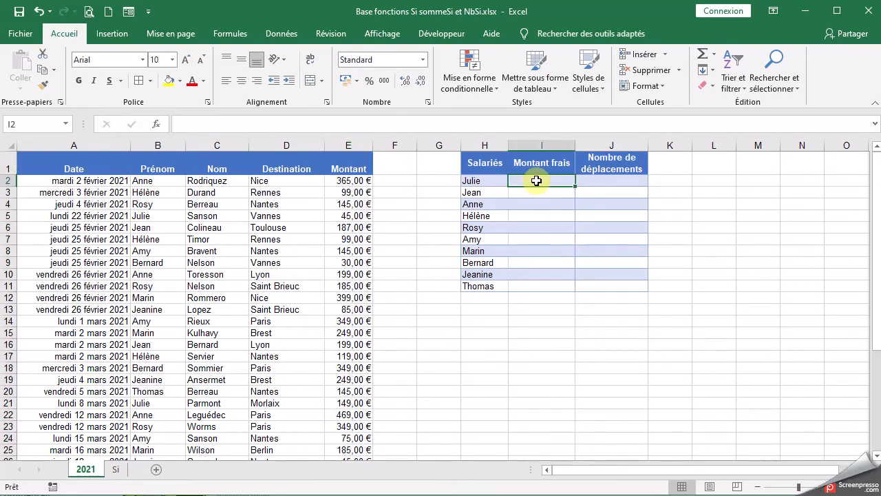
{"action": "left_click", "coordinate": [157, 124]}
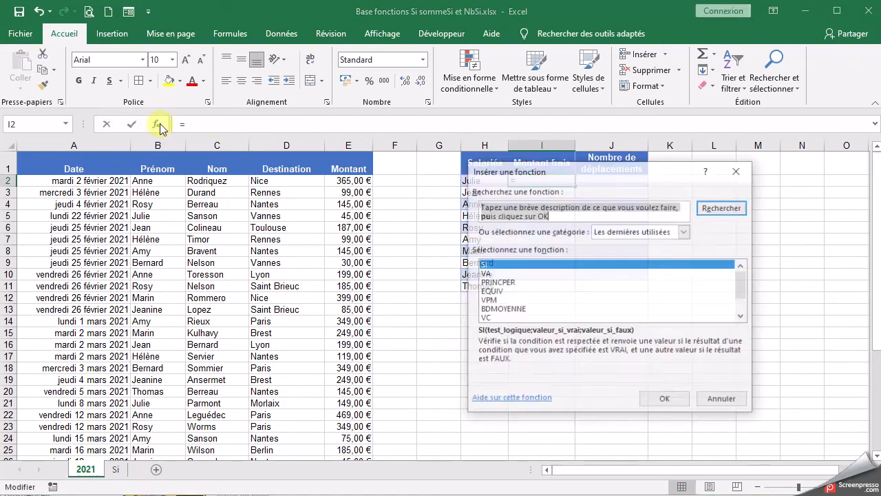
{"action": "left_click", "coordinate": [621, 234]}
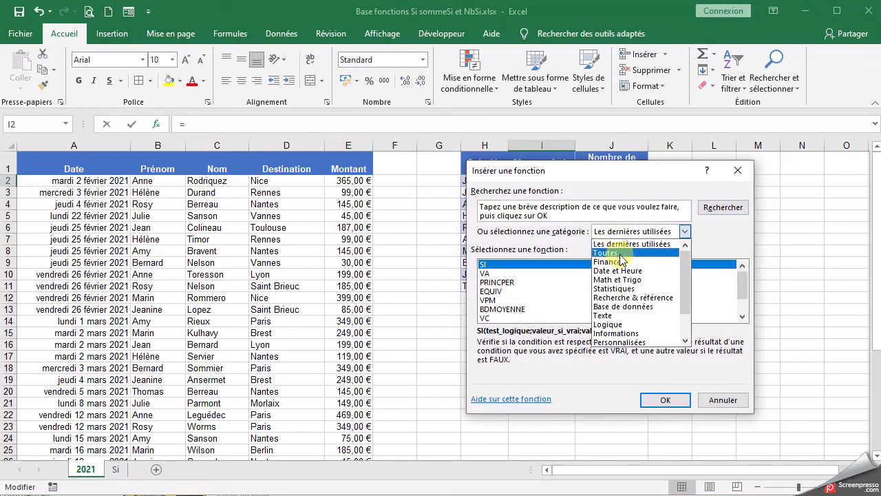
{"action": "left_click", "coordinate": [619, 254]}
{"action": "key", "text": "s"}
{"action": "scroll", "coordinate": [598, 294], "scroll_direction": "down", "scroll_amount": 3}
{"action": "scroll", "coordinate": [598, 294], "scroll_direction": "down", "scroll_amount": 6}
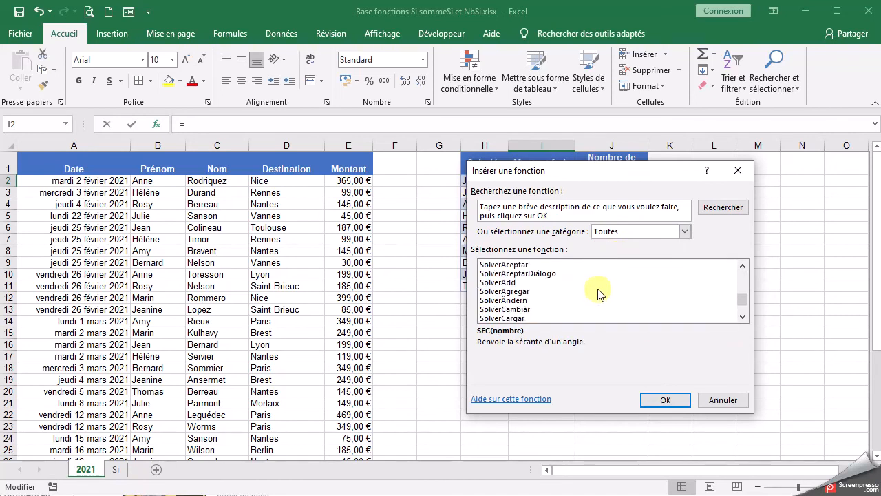
{"action": "scroll", "coordinate": [598, 294], "scroll_direction": "down", "scroll_amount": 9}
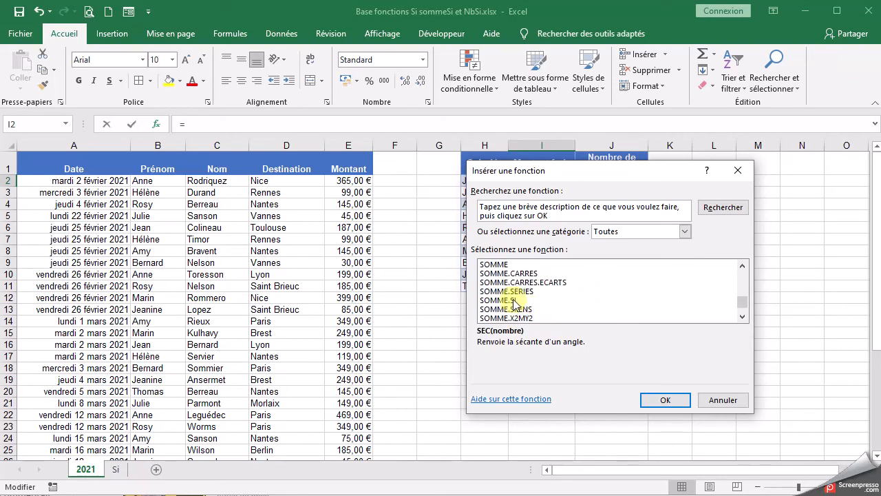
{"action": "double_click", "coordinate": [521, 300]}
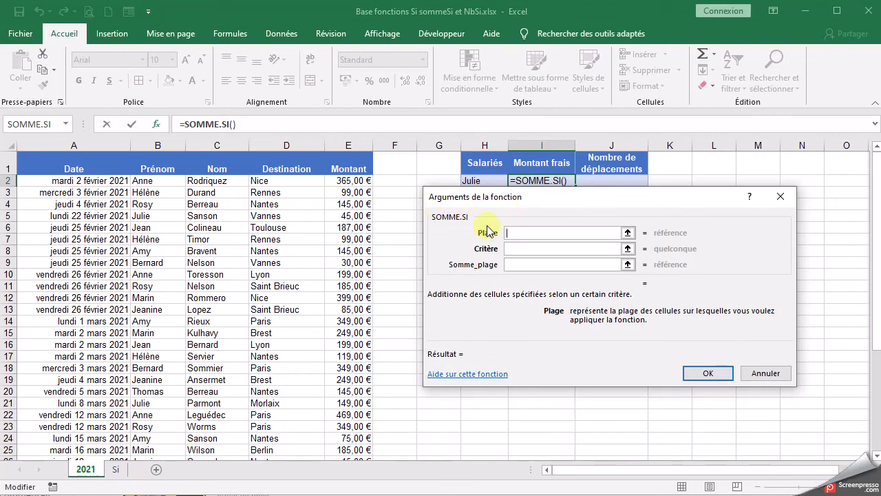
- Set the SOMME.SI arguments to Plage B:B, Critère H2 and Somme_plage E:E
{"action": "left_click_drag", "start_coordinate": [541, 204], "coordinate": [537, 246]}
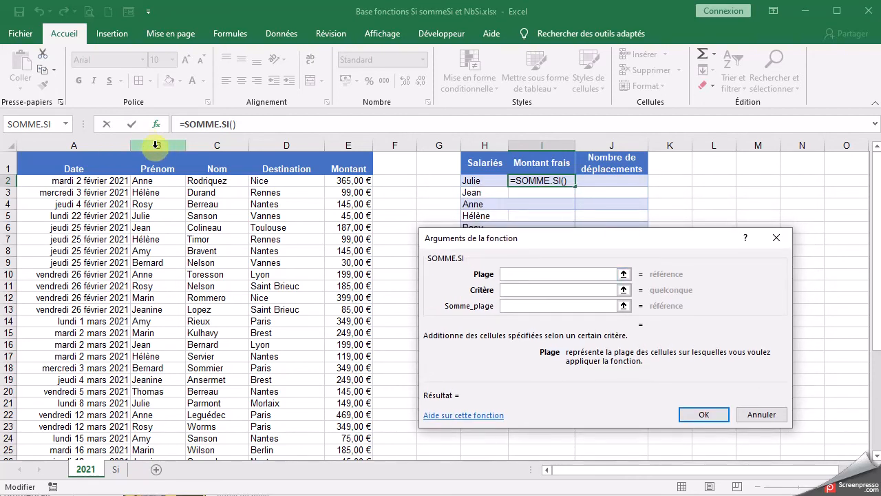
{"action": "left_click", "coordinate": [152, 180]}
{"action": "left_click", "coordinate": [165, 145]}
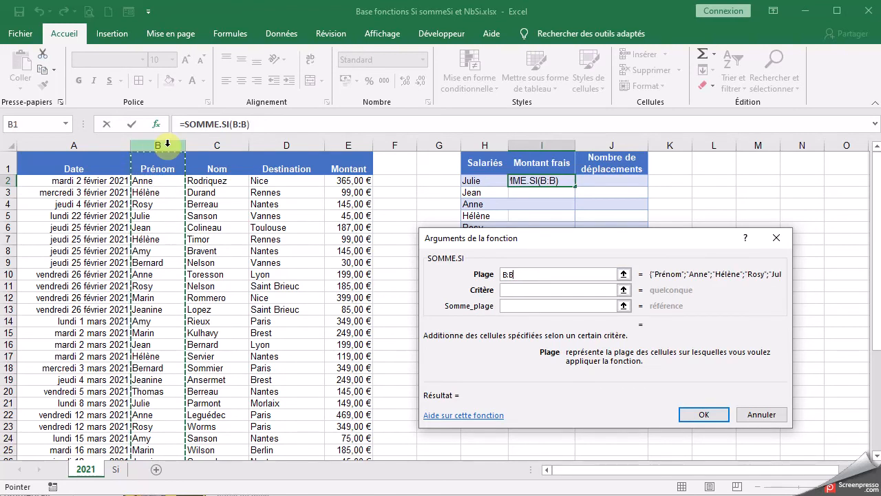
{"action": "left_click", "coordinate": [518, 290]}
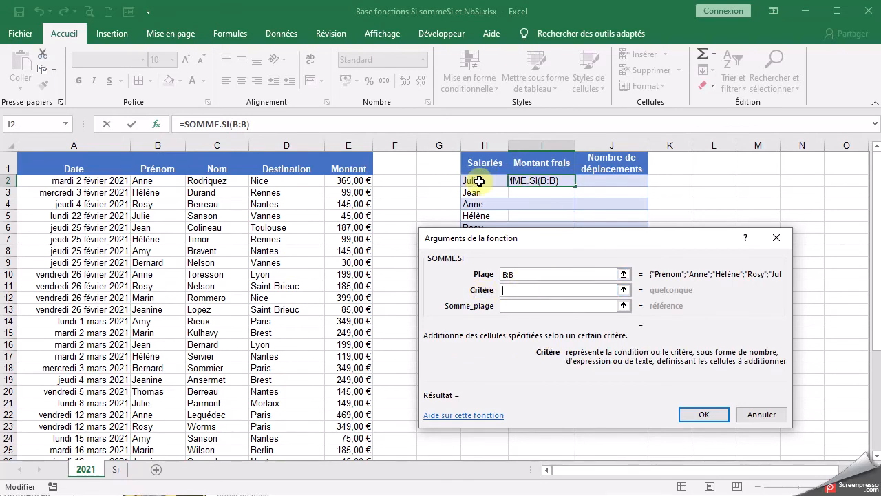
{"action": "left_click", "coordinate": [490, 180]}
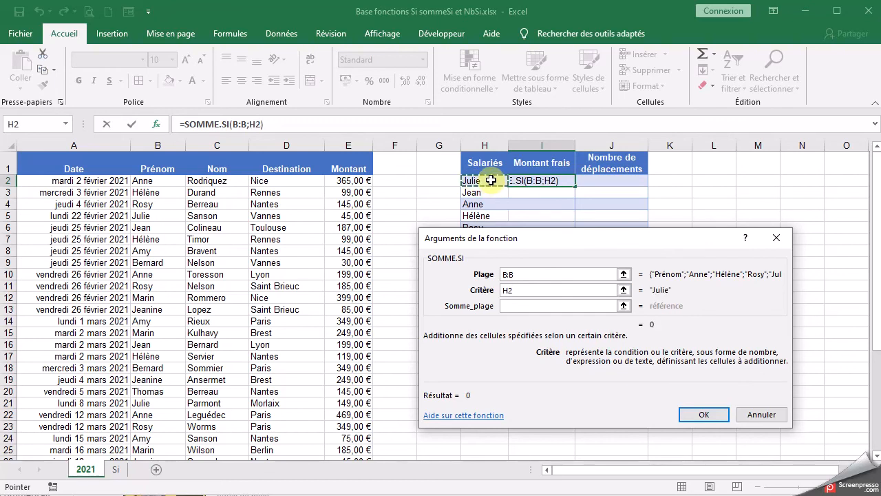
{"action": "left_click", "coordinate": [509, 306]}
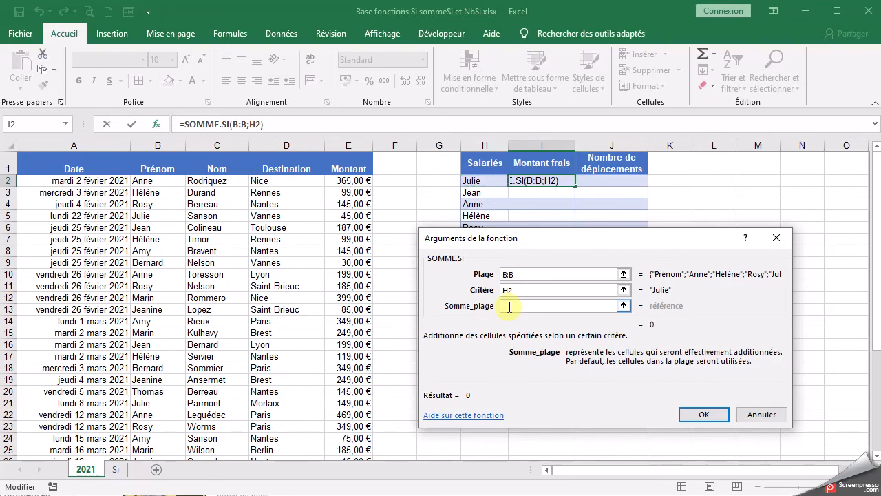
{"action": "left_click", "coordinate": [352, 146]}
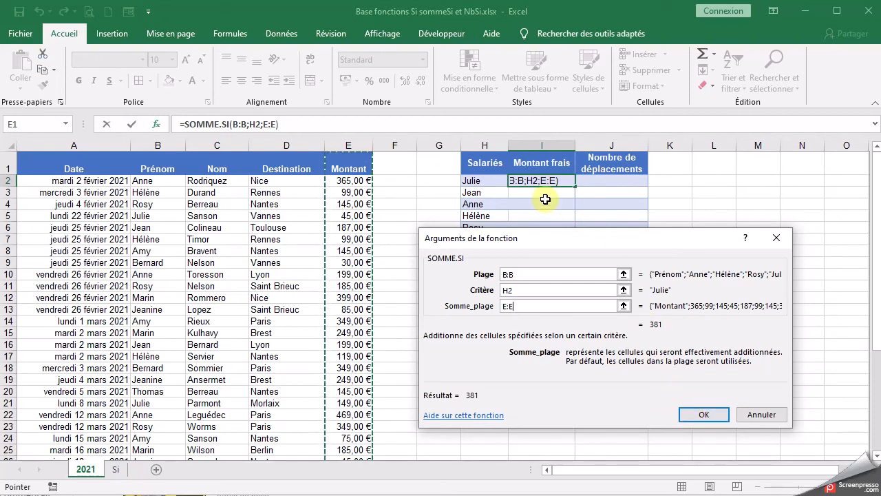
- Make the SOMME.SI ranges absolute as $B:$B and $E:$E, and validate the formula in I2
{"action": "left_click", "coordinate": [526, 275]}
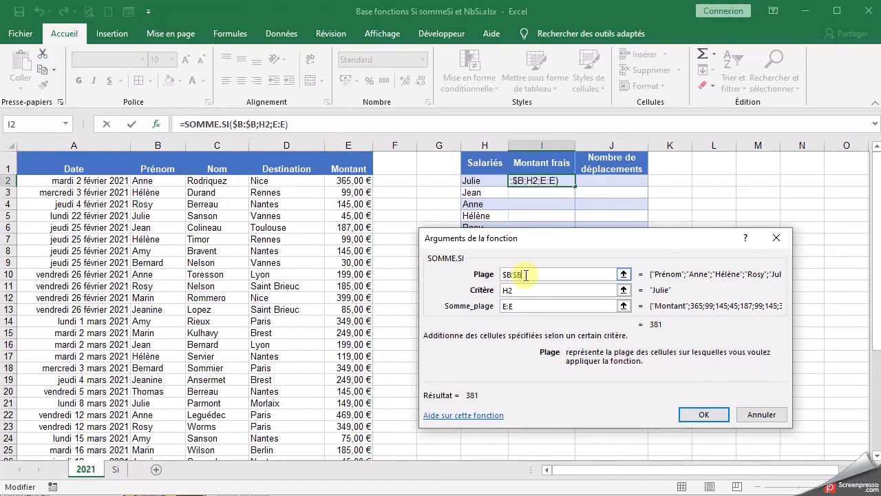
{"action": "left_click", "coordinate": [527, 305]}
{"action": "key", "text": "F4"}
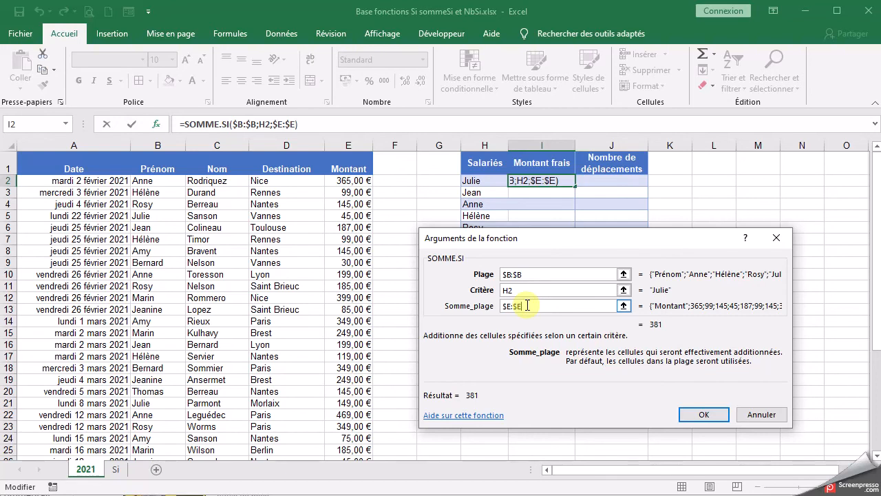
{"action": "left_click", "coordinate": [533, 274]}
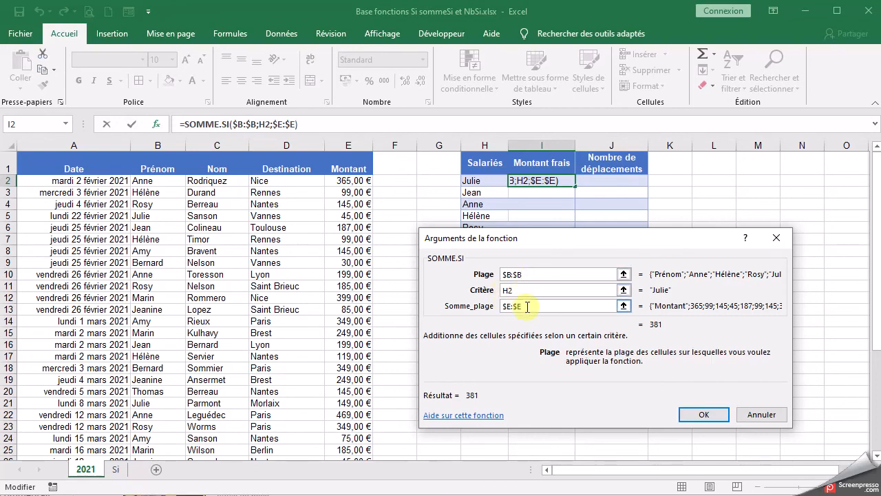
{"action": "left_click", "coordinate": [528, 307]}
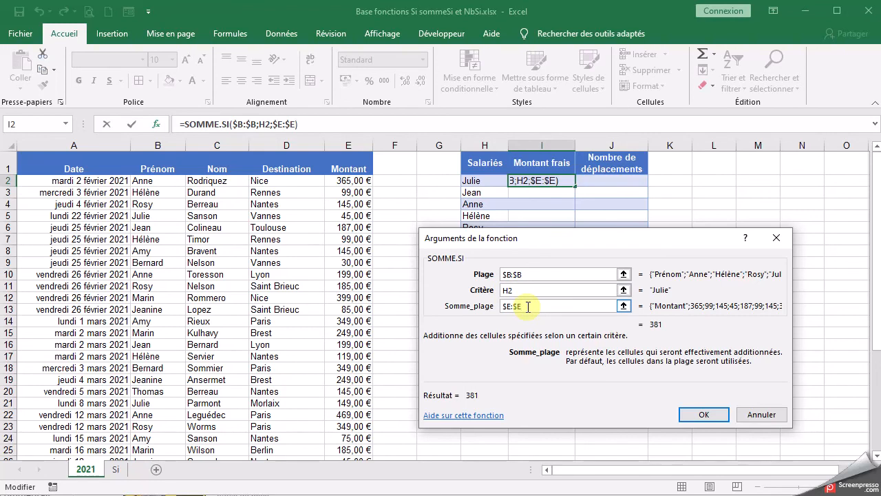
{"action": "left_click", "coordinate": [702, 415]}
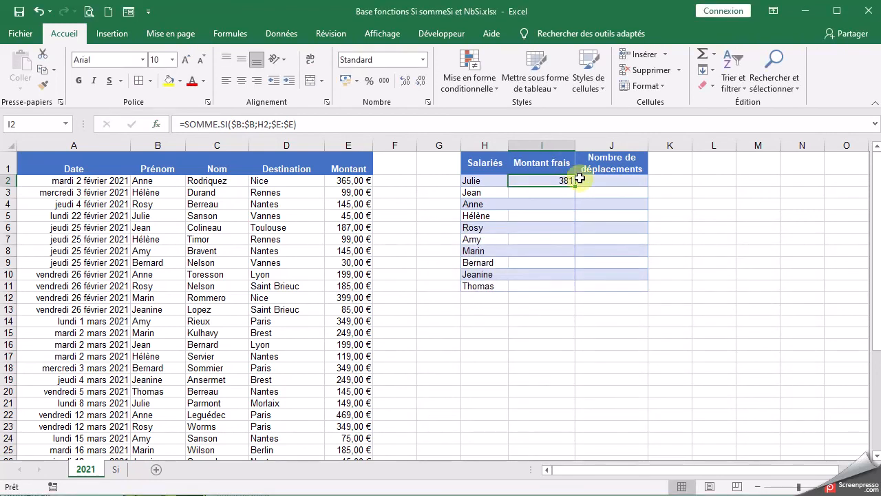
- Fill the Montant frais formula from I2 down to I11, copying the values without the formatting
{"action": "left_click_drag", "start_coordinate": [576, 187], "coordinate": [565, 287]}
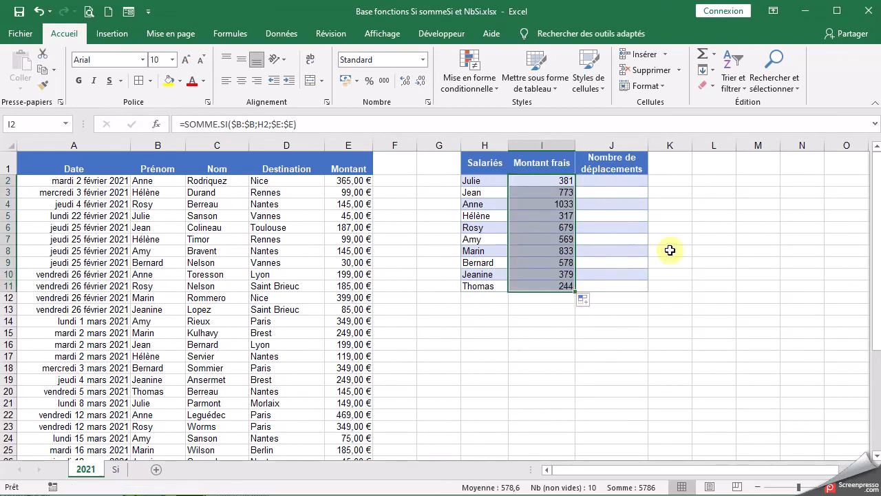
{"action": "left_click", "coordinate": [703, 250]}
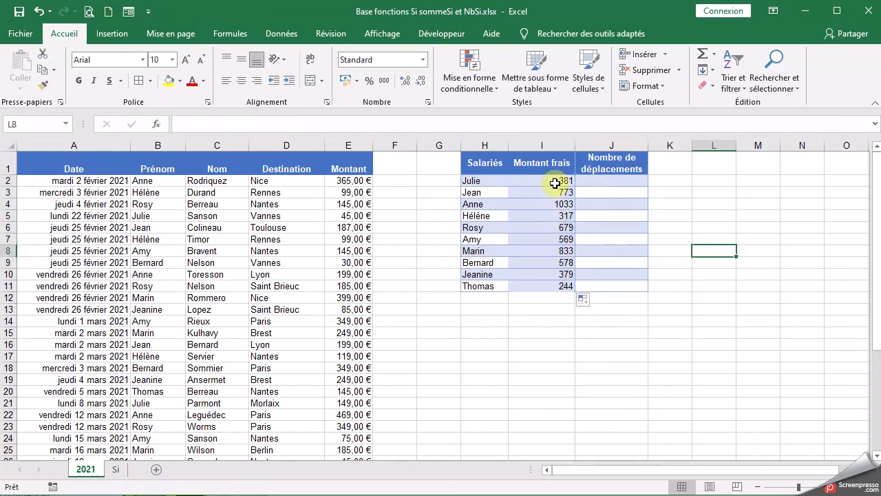
{"action": "left_click", "coordinate": [582, 300]}
{"action": "left_click", "coordinate": [635, 351]}
{"action": "left_click", "coordinate": [636, 343]}
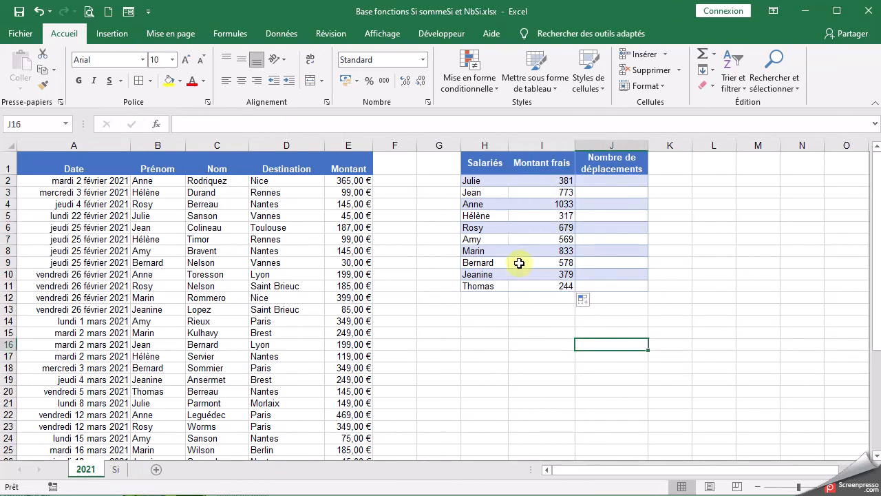
- Examine the plage, critère and somme_plage arguments of the SOMME.SI formula in I2, and leave it as is
{"action": "left_click", "coordinate": [545, 179]}
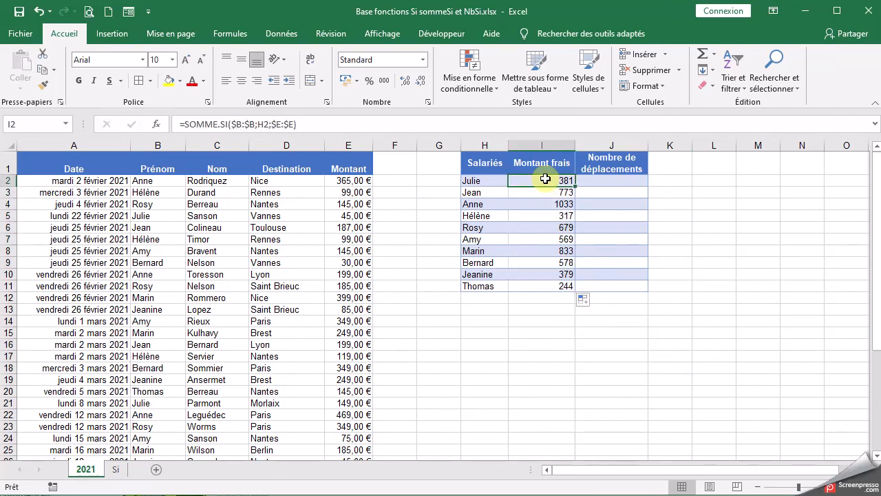
{"action": "left_click", "coordinate": [227, 124]}
{"action": "left_click", "coordinate": [246, 124]}
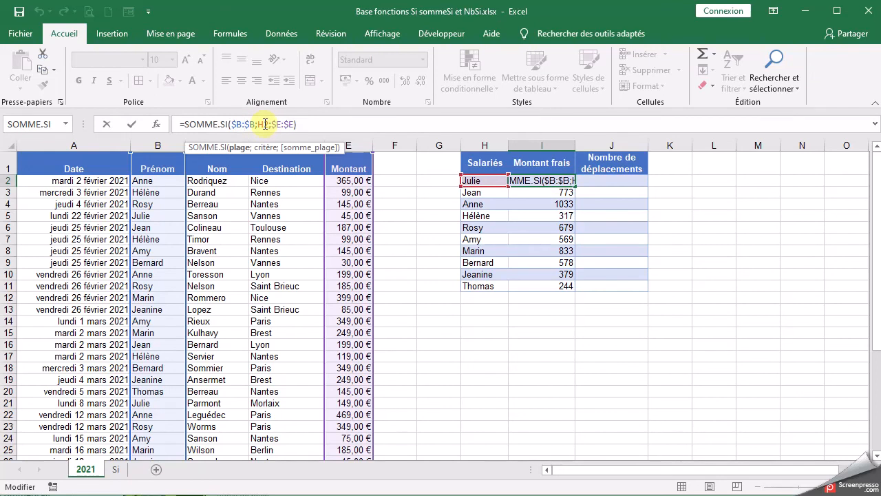
{"action": "left_click", "coordinate": [265, 124]}
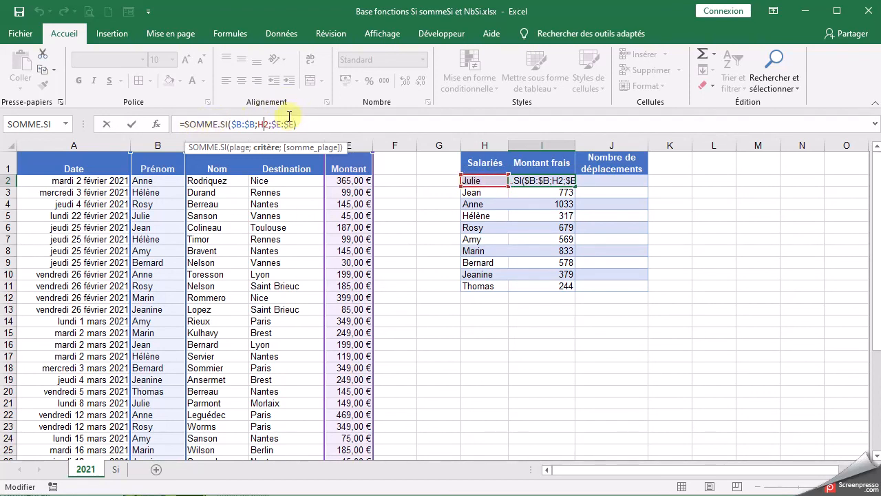
{"action": "left_click", "coordinate": [283, 124]}
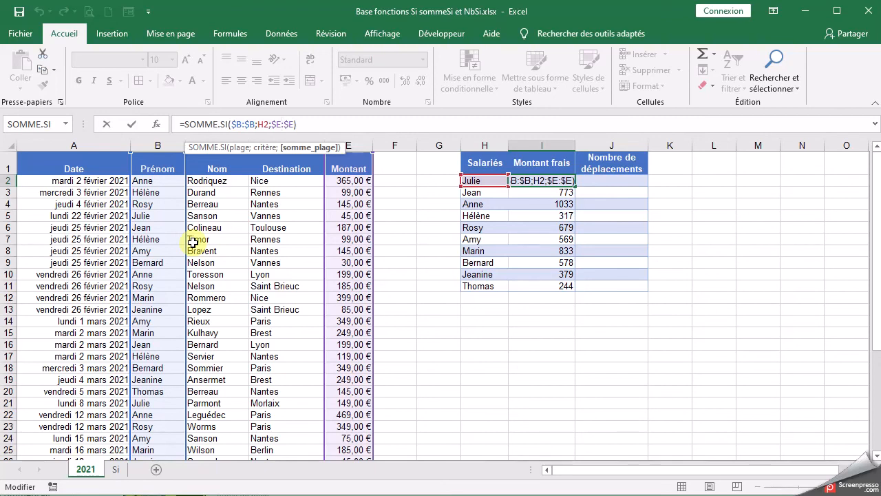
{"action": "key", "text": "ctrl+Return"}
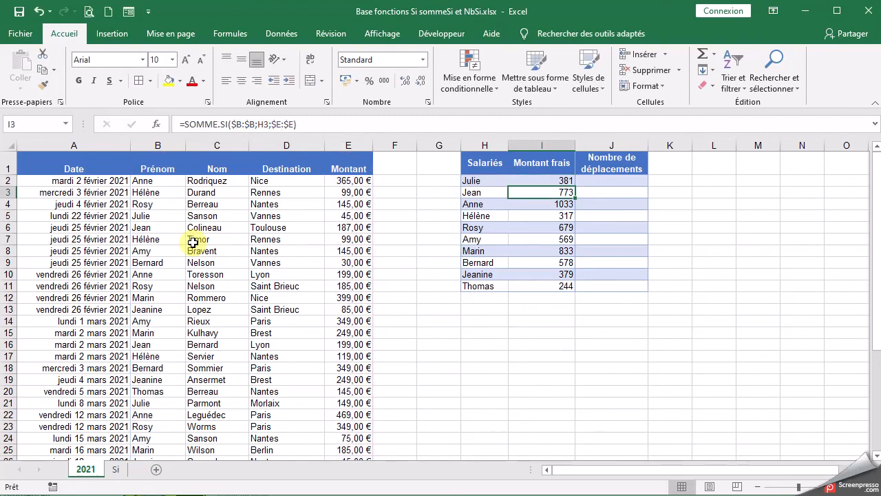
- Insert the NB.SI function in Nombre de déplacements cell J2, choosing it from the Toutes function category
{"action": "left_click", "coordinate": [615, 180]}
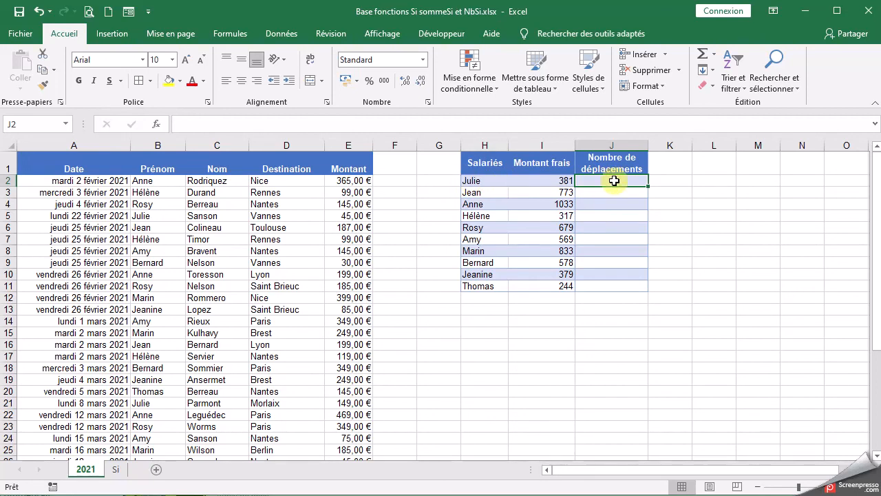
{"action": "left_click", "coordinate": [156, 124]}
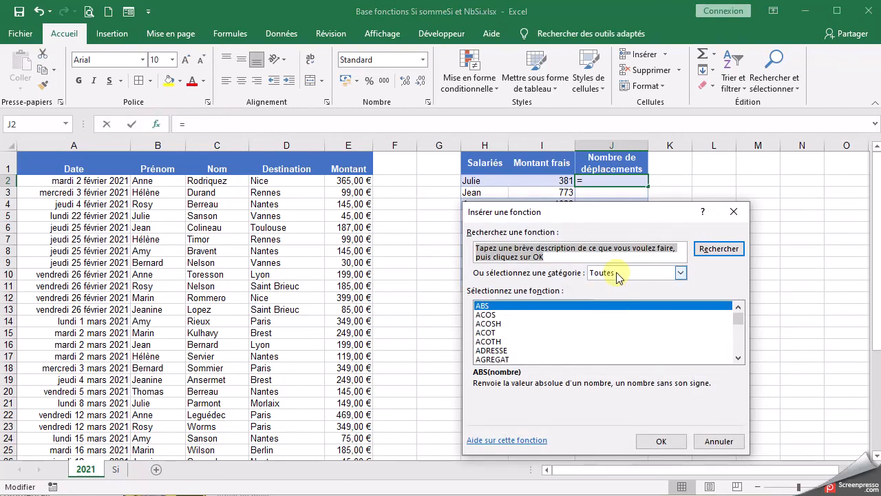
{"action": "left_click", "coordinate": [561, 334]}
{"action": "key", "text": "n"}
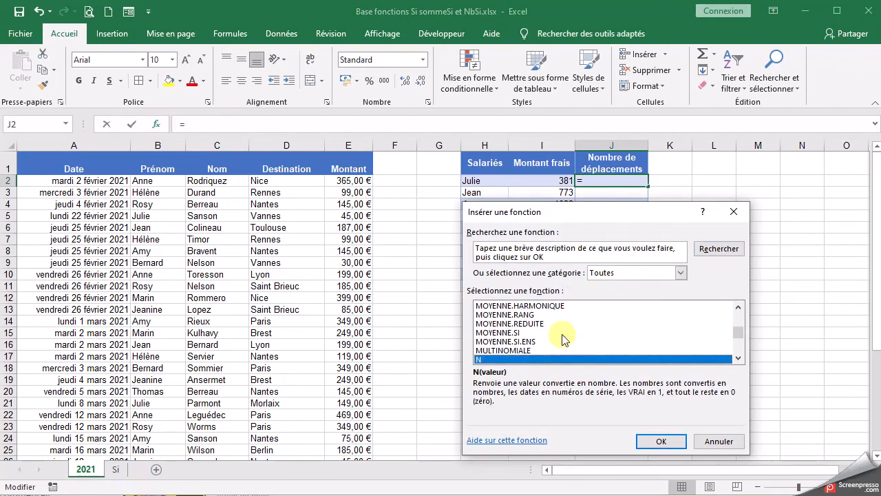
{"action": "scroll", "coordinate": [563, 339], "scroll_direction": "down", "scroll_amount": 2}
{"action": "scroll", "coordinate": [562, 337], "scroll_direction": "down", "scroll_amount": 2}
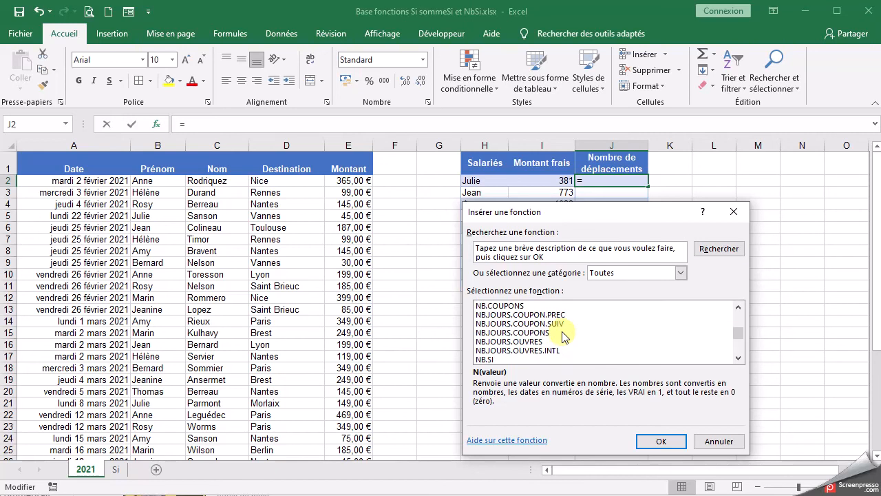
{"action": "double_click", "coordinate": [493, 334]}
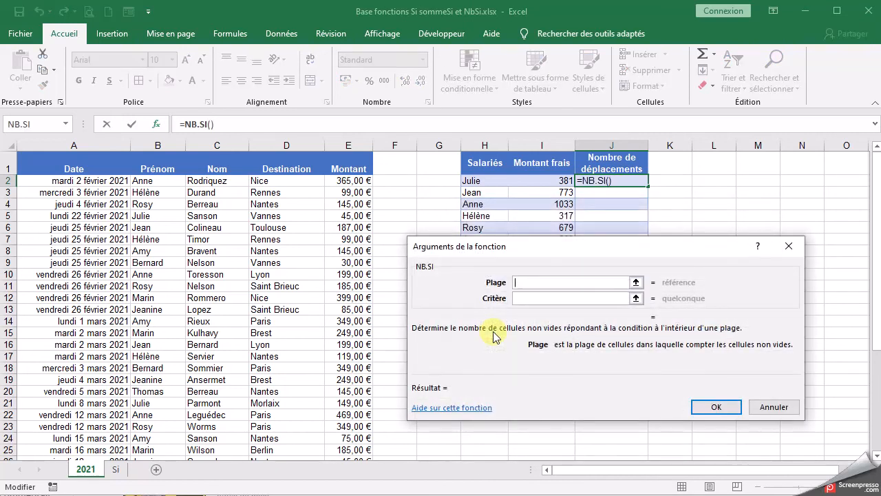
- Set the NB.SI arguments to Critère H2 and absolute Plage $B:$B, and validate the formula in J2
{"action": "left_click_drag", "start_coordinate": [583, 241], "coordinate": [600, 280]}
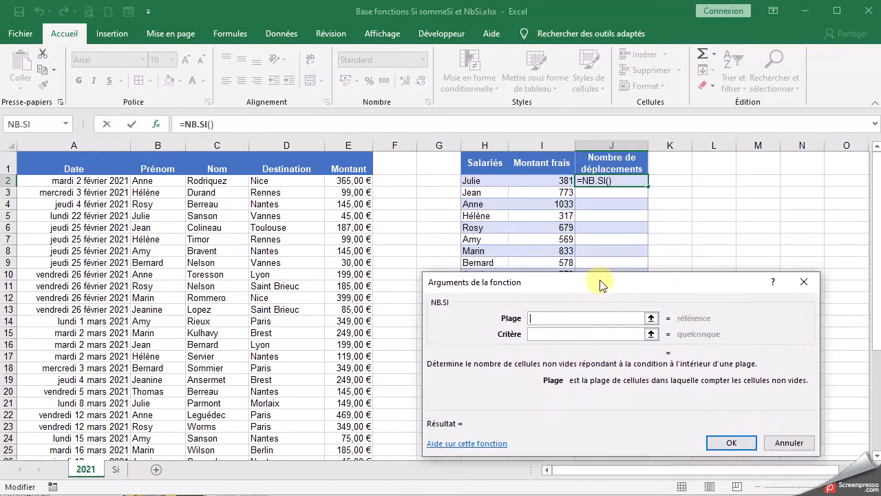
{"action": "left_click", "coordinate": [536, 329]}
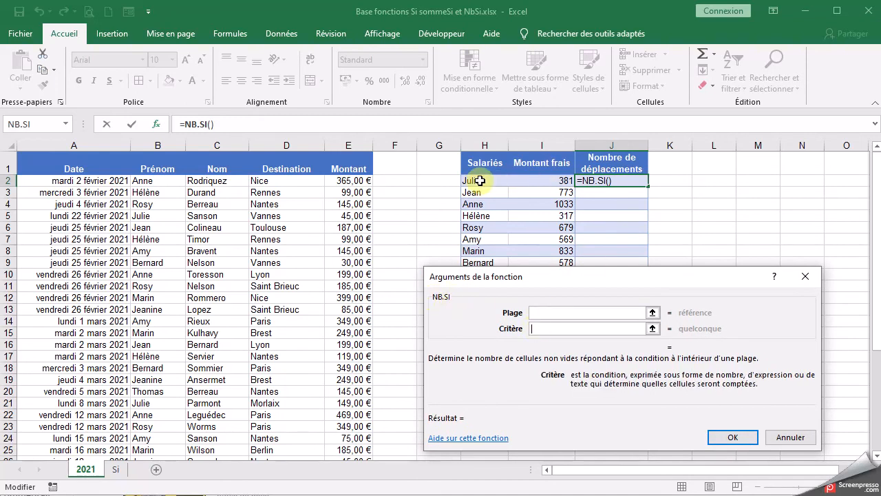
{"action": "left_click", "coordinate": [474, 180]}
{"action": "left_click", "coordinate": [546, 314]}
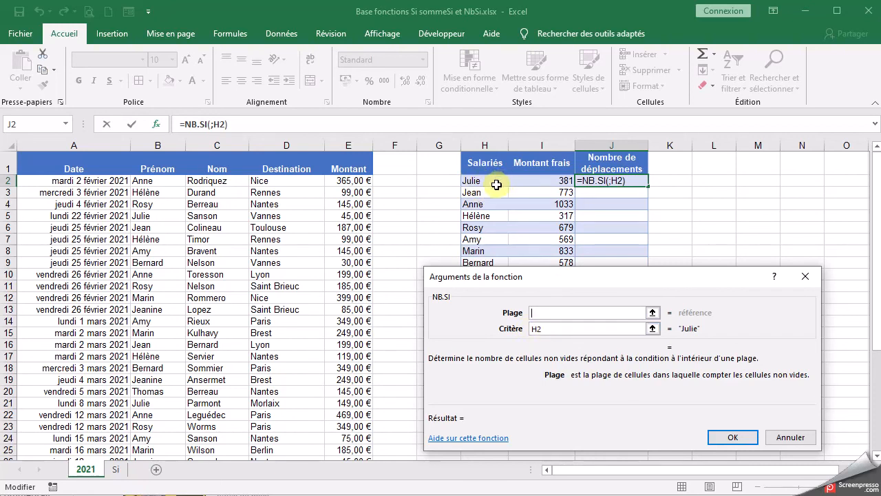
{"action": "left_click", "coordinate": [158, 144]}
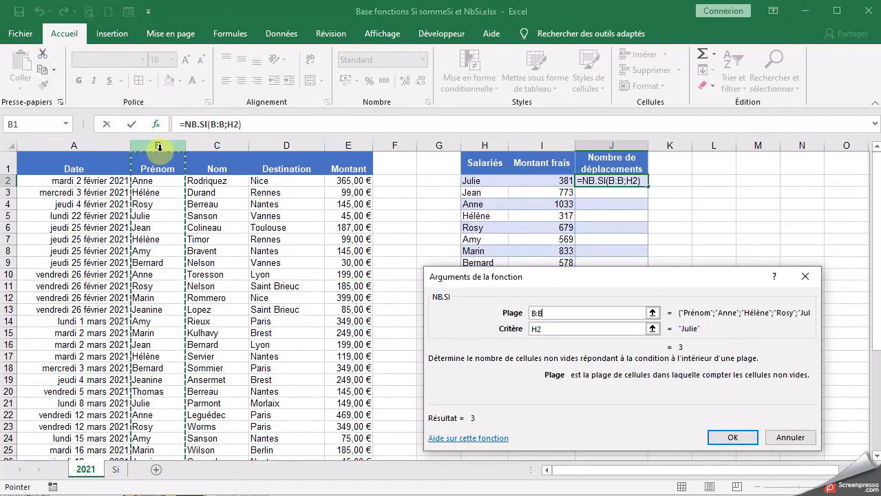
{"action": "key", "text": "F4"}
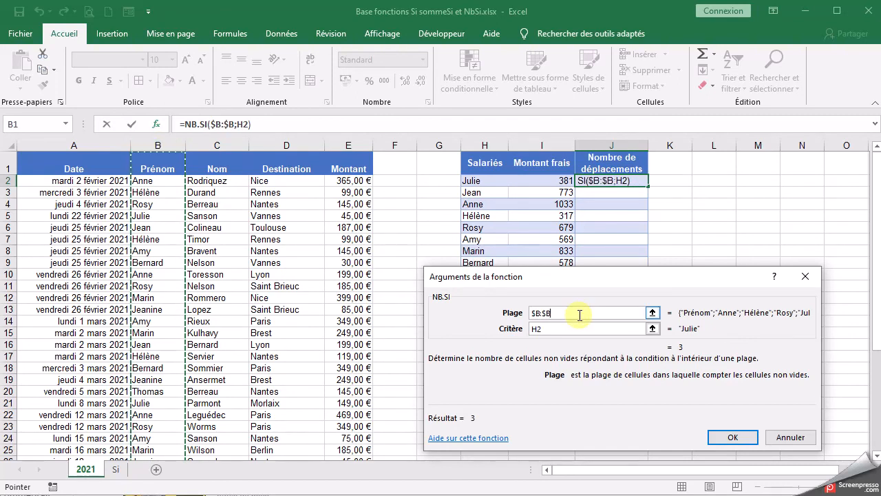
{"action": "left_click", "coordinate": [733, 438]}
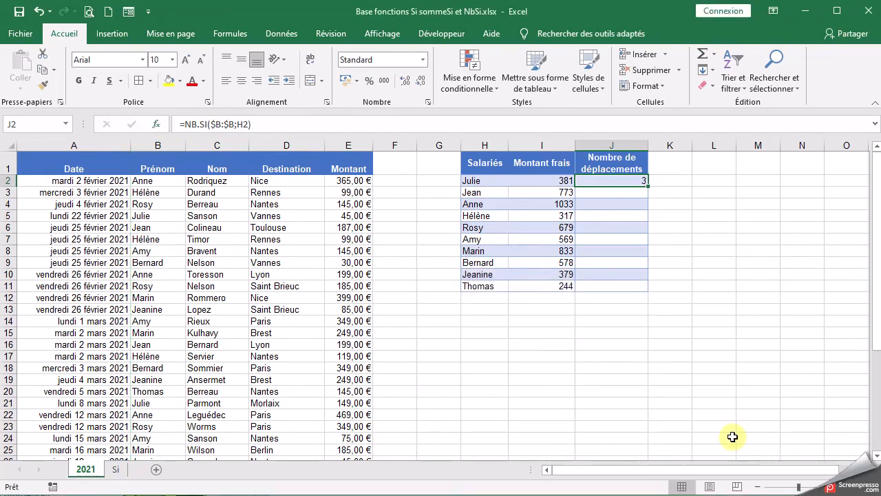
- Fill the Nombre de déplacements formula from J2 down to J11, copying the values without the formatting
{"action": "left_click_drag", "start_coordinate": [647, 186], "coordinate": [646, 290]}
{"action": "left_click", "coordinate": [659, 304]}
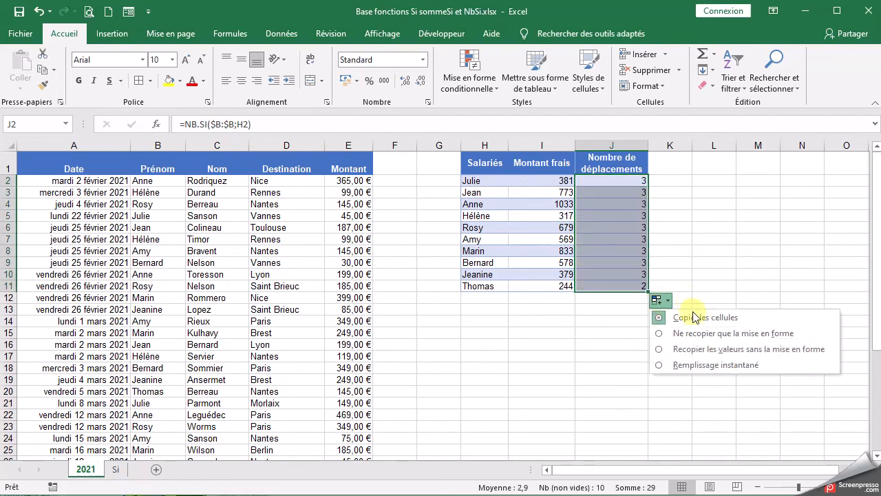
{"action": "left_click", "coordinate": [684, 347]}
{"action": "left_click", "coordinate": [686, 343]}
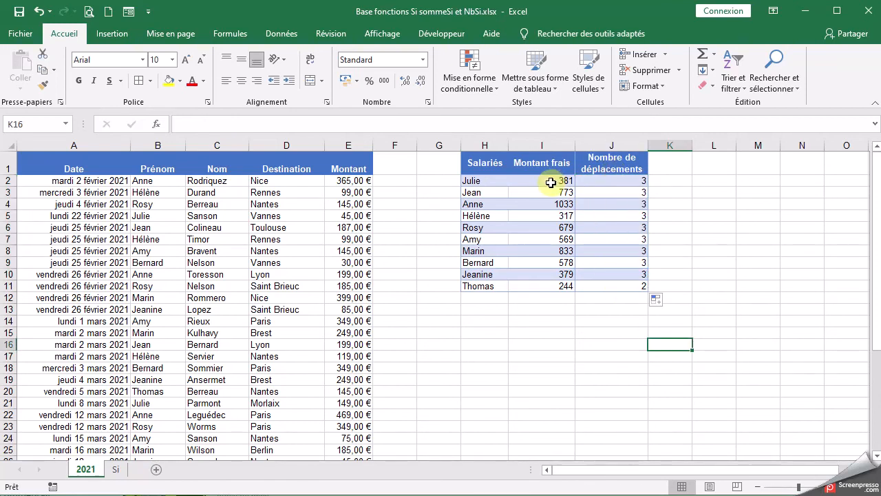
- Examine the plage and critère arguments of the NB.SI formula in J2, and leave it as is
{"action": "left_click", "coordinate": [621, 181]}
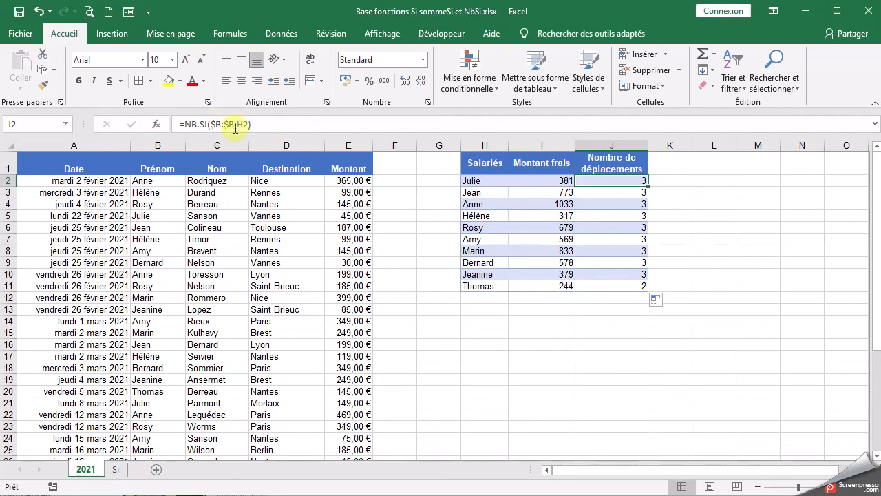
{"action": "left_click_drag", "start_coordinate": [236, 123], "coordinate": [209, 123]}
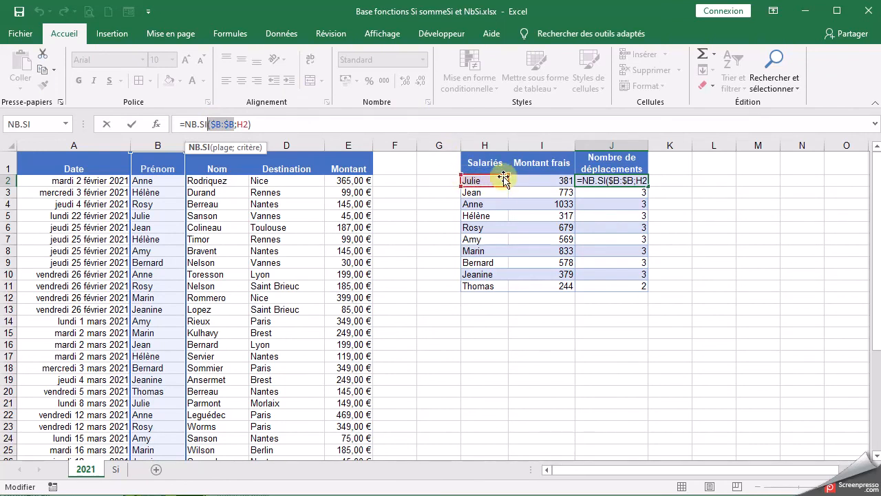
{"action": "left_click", "coordinate": [277, 124]}
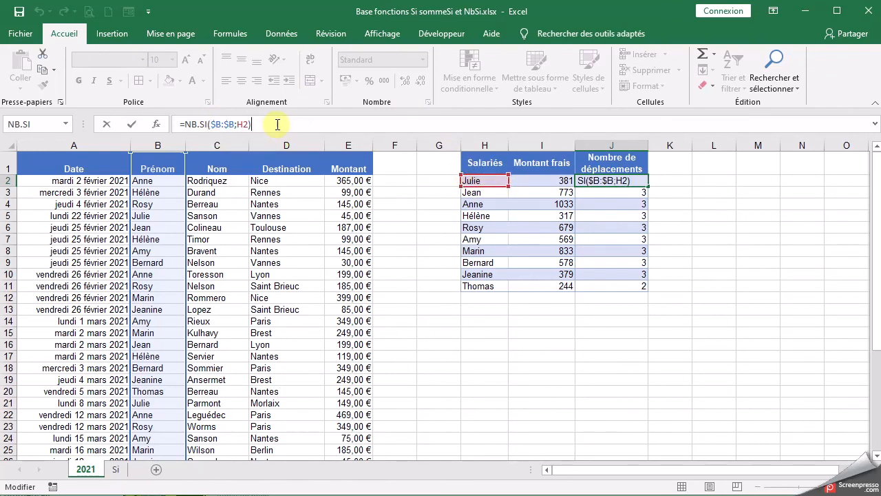
{"action": "key", "text": "Return"}
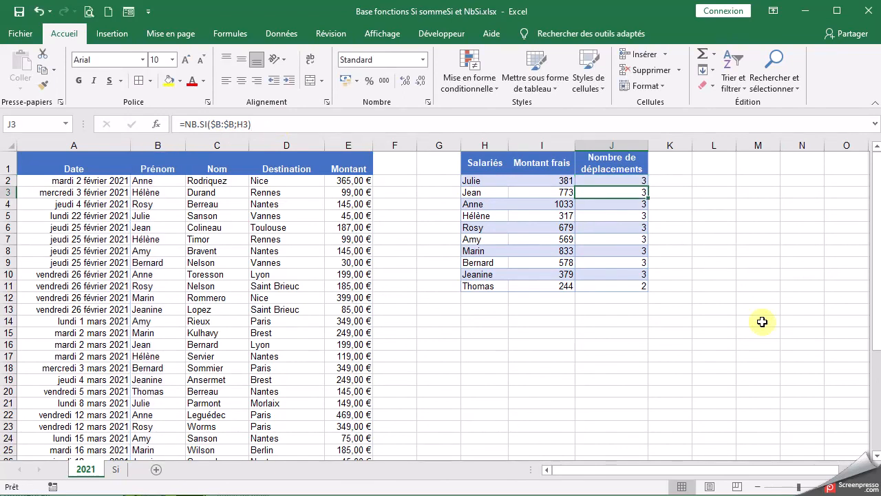